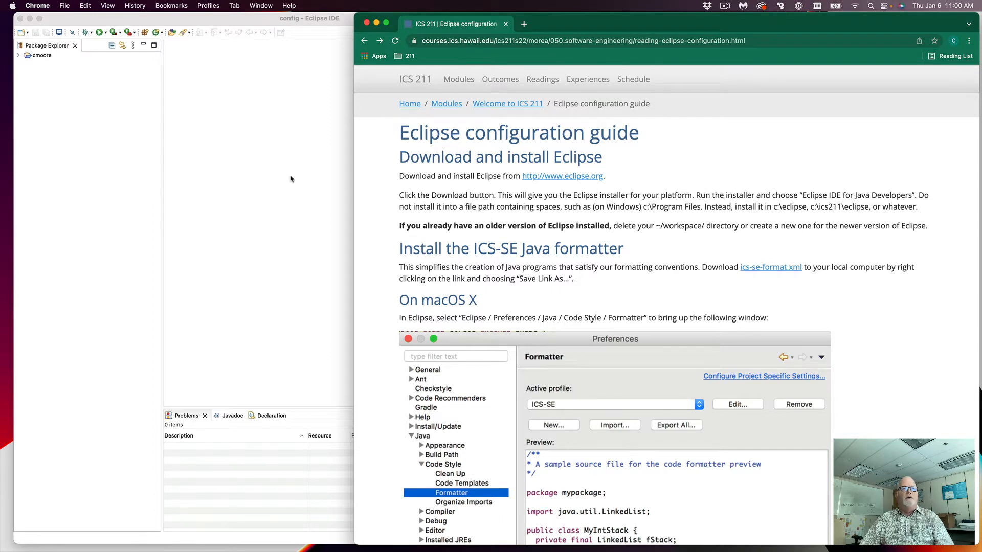
Step: Expand the cmoore project to reveal JRE System Library and src, then return to the guide
left_click(227, 188)
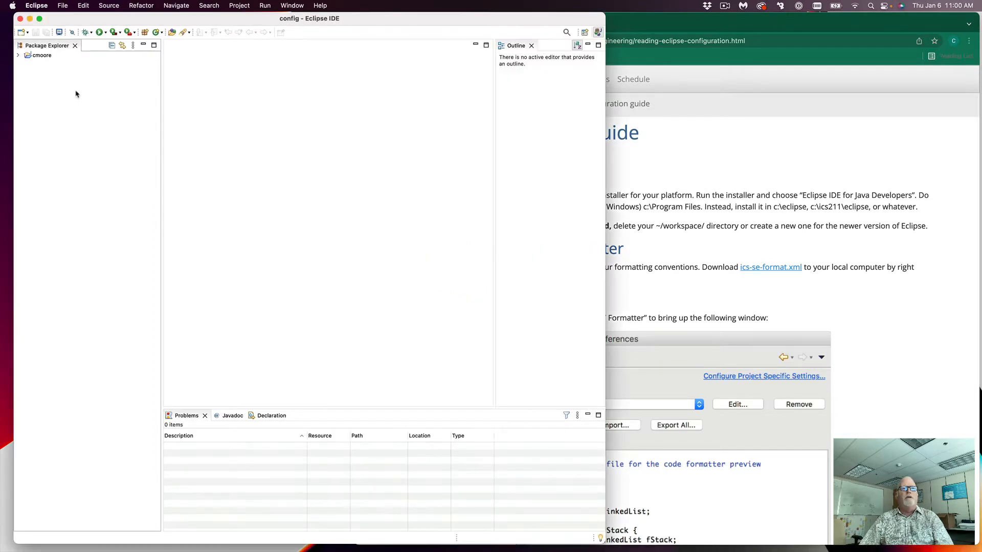
left_click(18, 56)
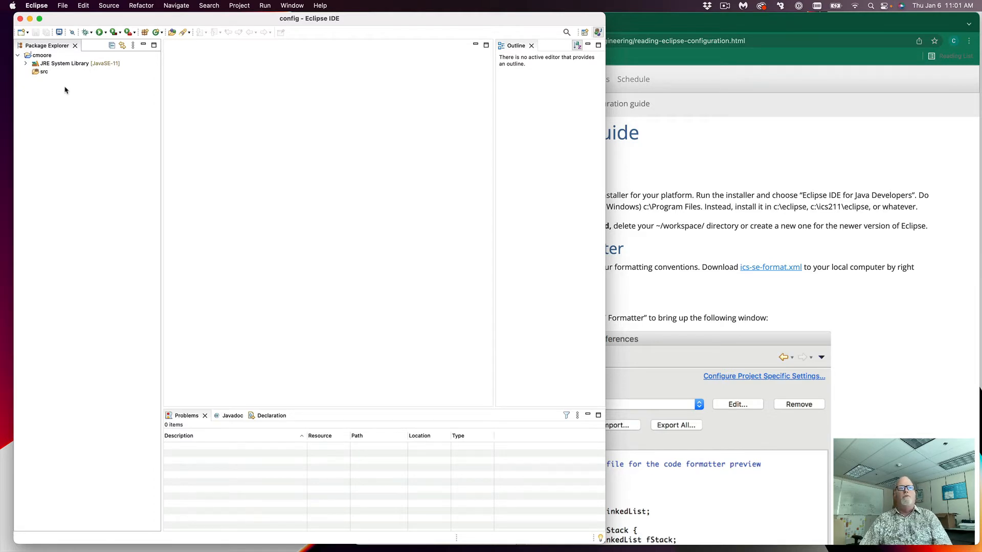
left_click(38, 76)
left_click(62, 114)
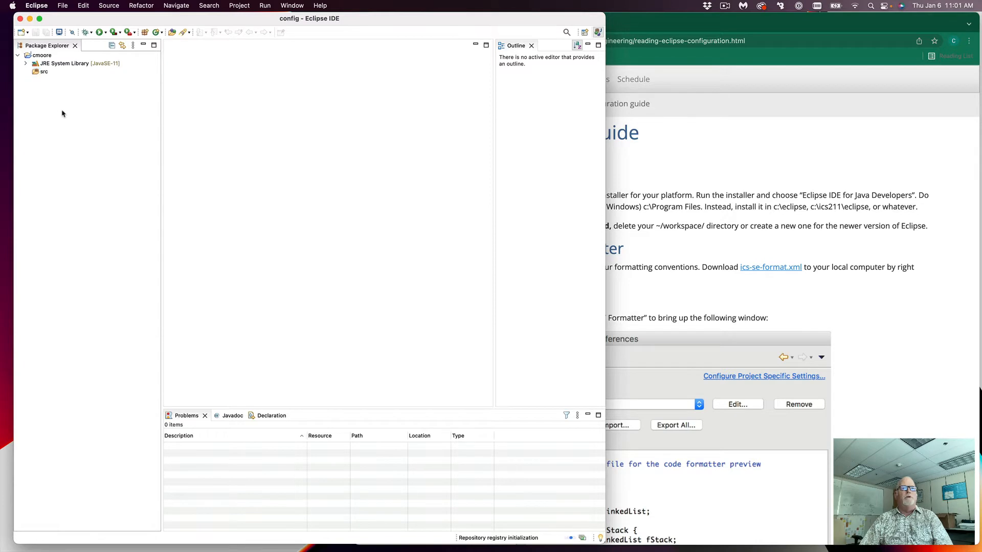
left_click(789, 235)
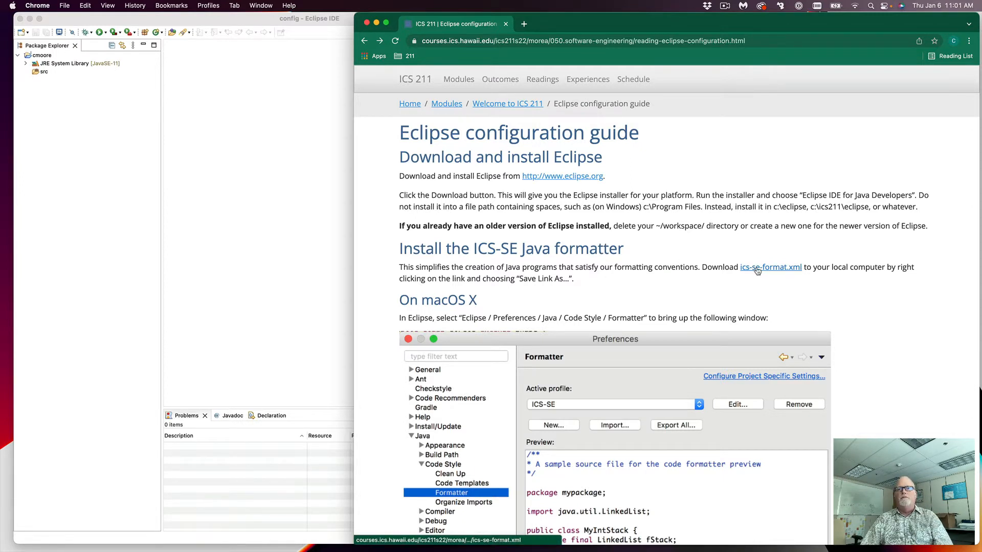
Step: Save the linked ics-se-format.xml file into Downloads and return to Eclipse
right_click(757, 269)
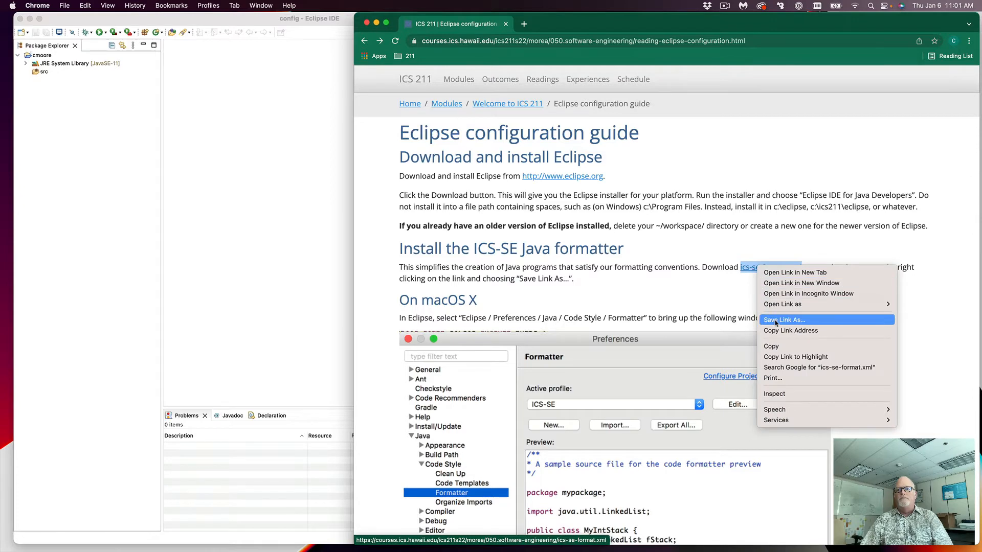
left_click(775, 321)
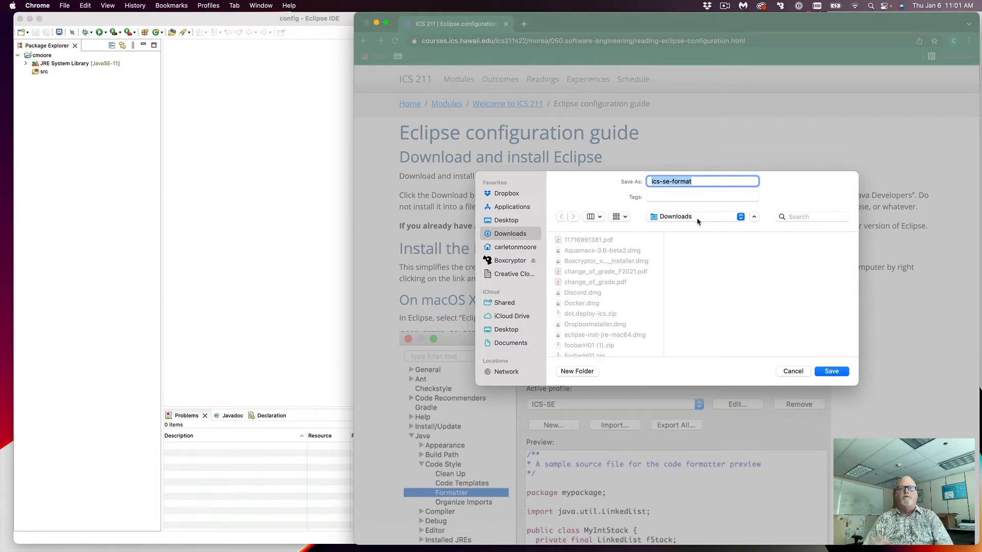
left_click(831, 372)
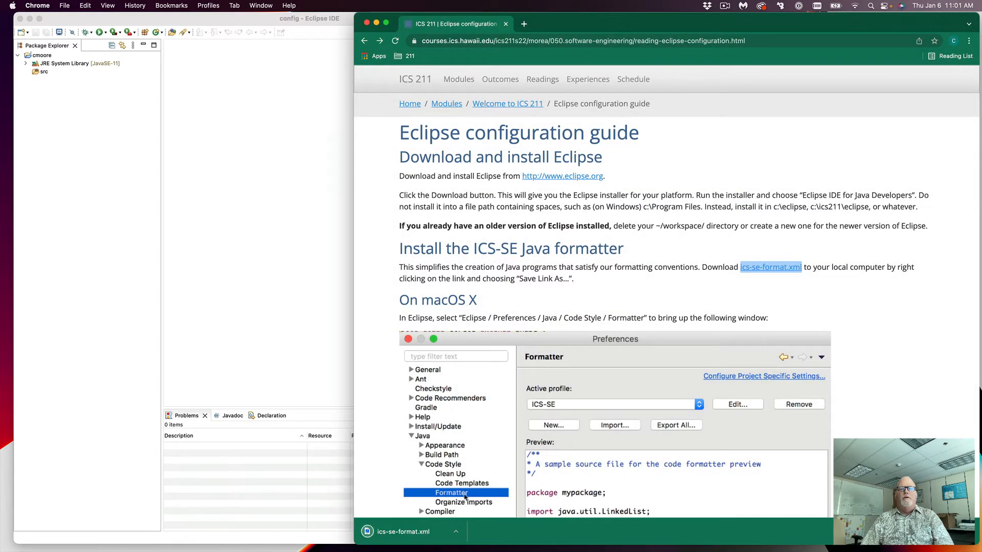
left_click(228, 278)
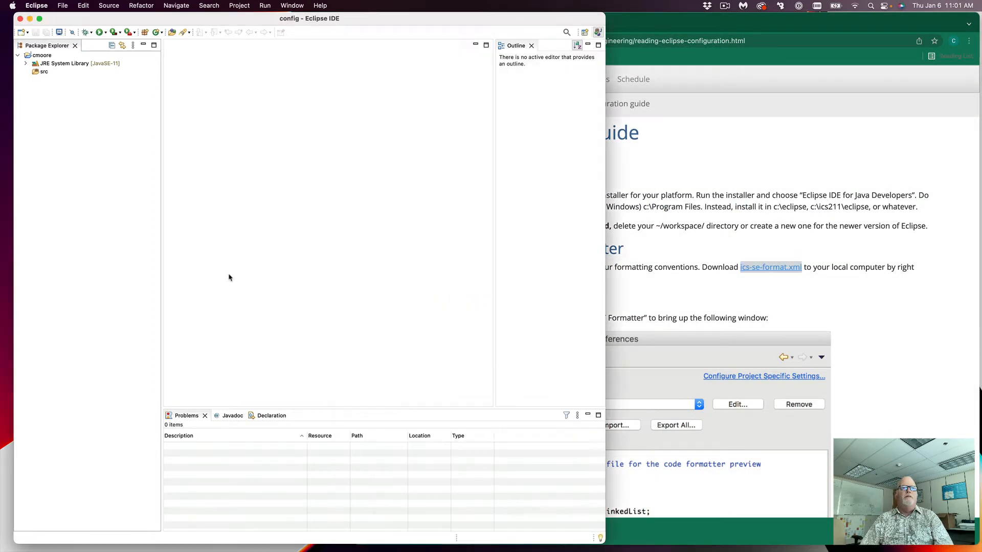
Step: Import Downloads/ics-se-format.xml under Java > Code Style > Formatter and apply the ICS-SE profile
key("super+comma")
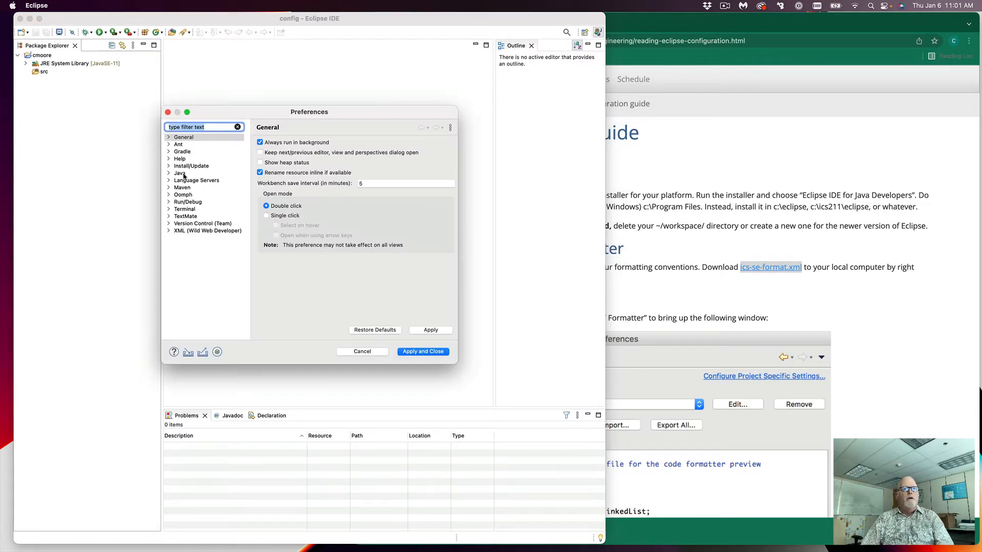
left_click(169, 174)
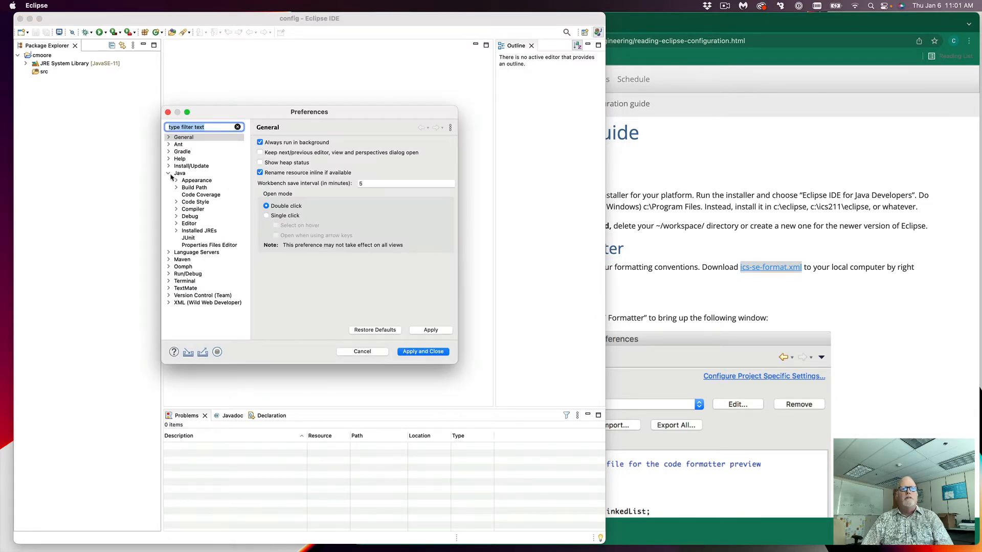
left_click(177, 202)
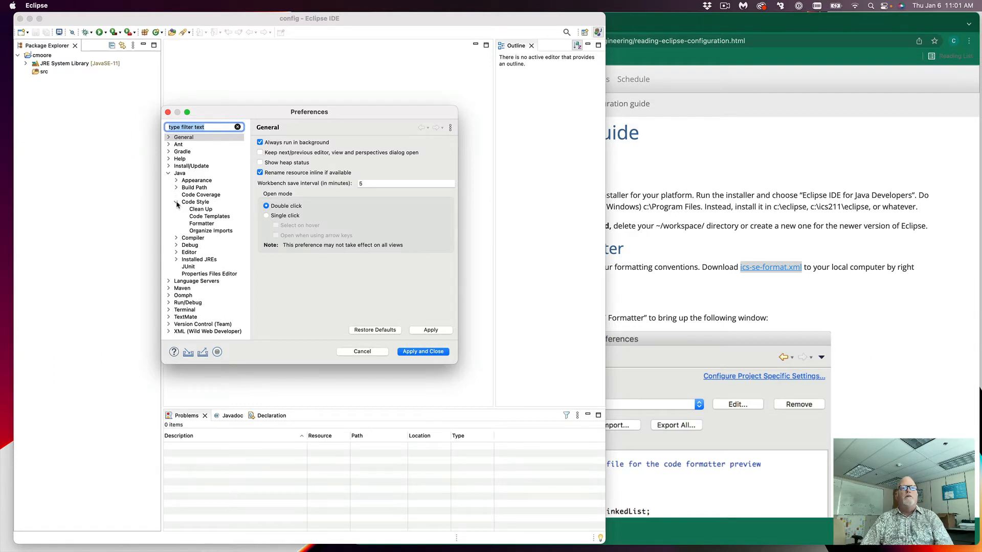
left_click(200, 225)
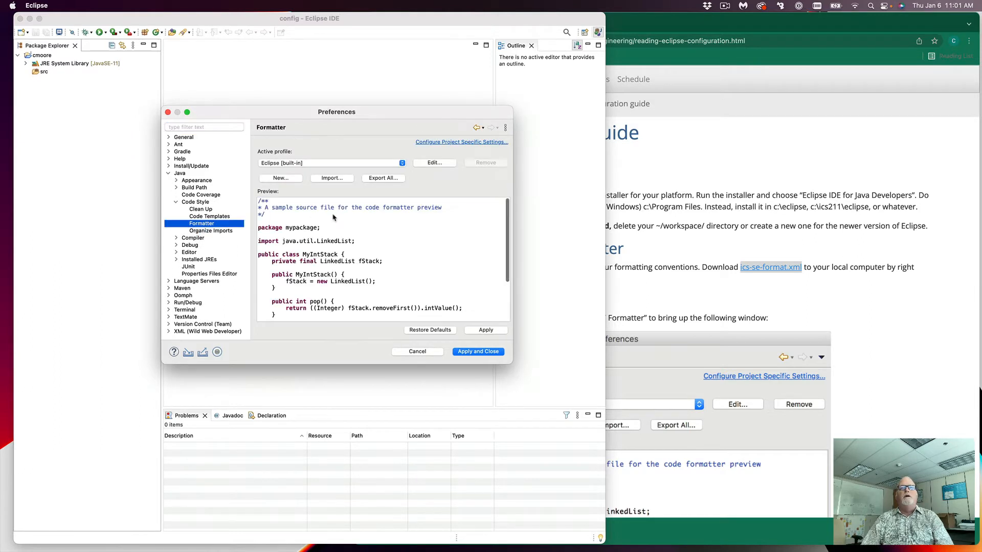
left_click(333, 178)
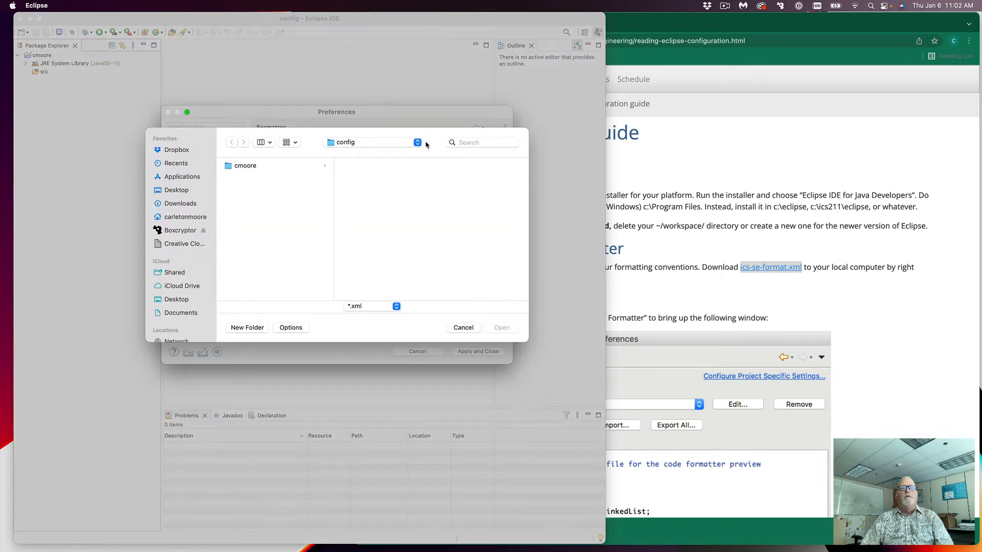
left_click(172, 204)
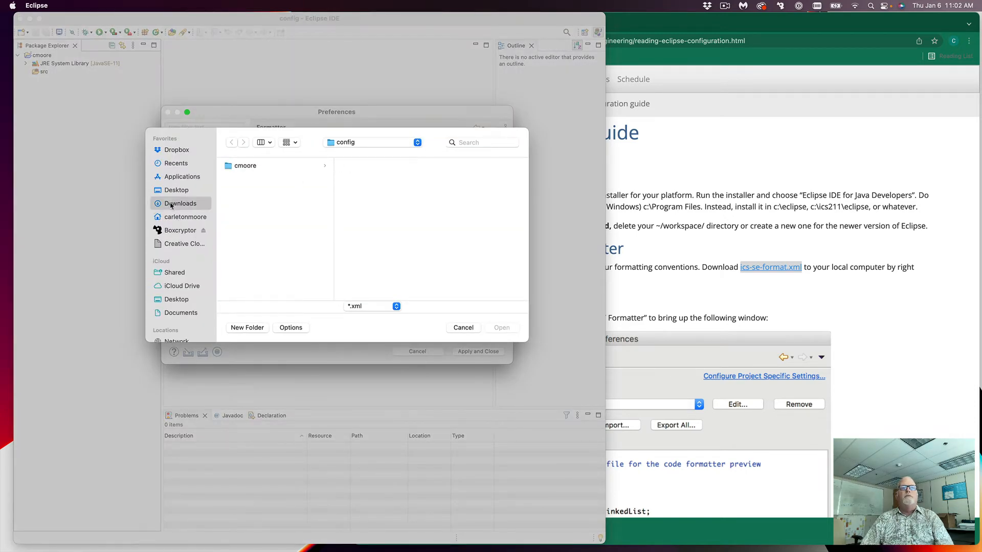
scroll(280, 236, "down", 5)
scroll(280, 237, "down", 3)
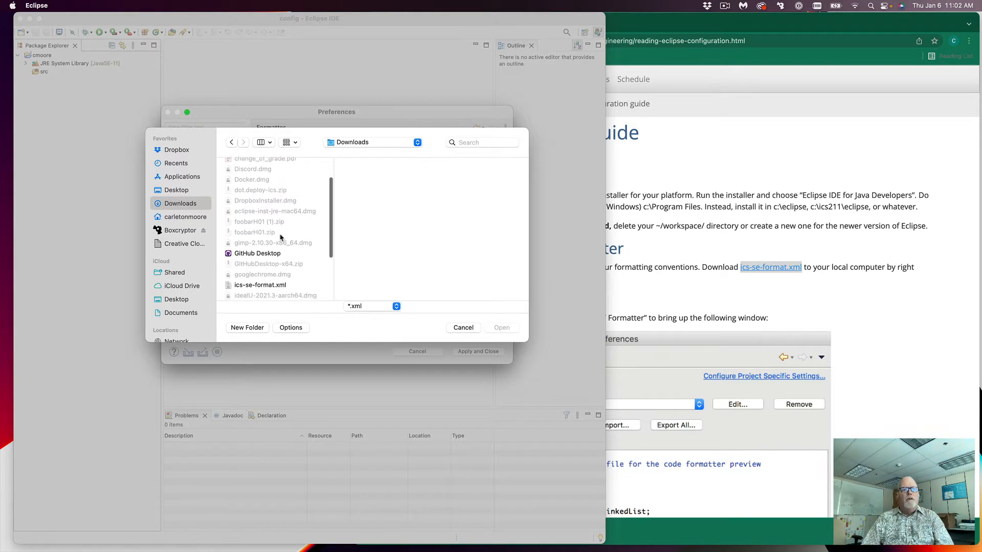
left_click(257, 271)
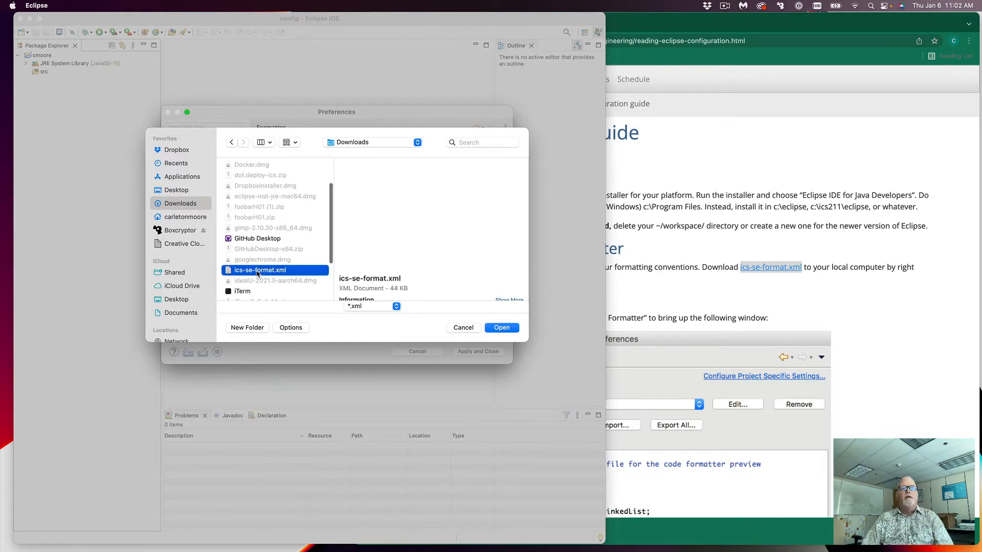
left_click(503, 331)
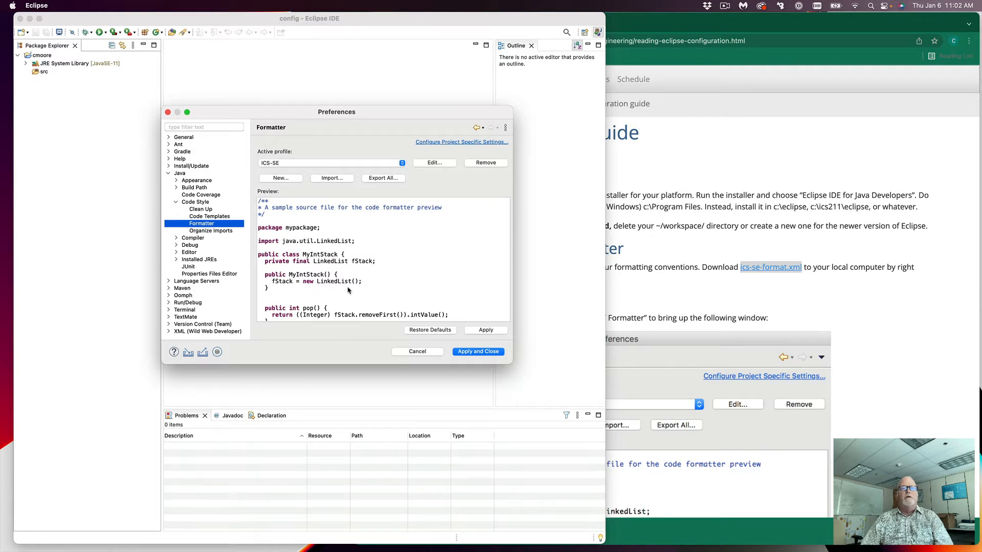
left_click(475, 353)
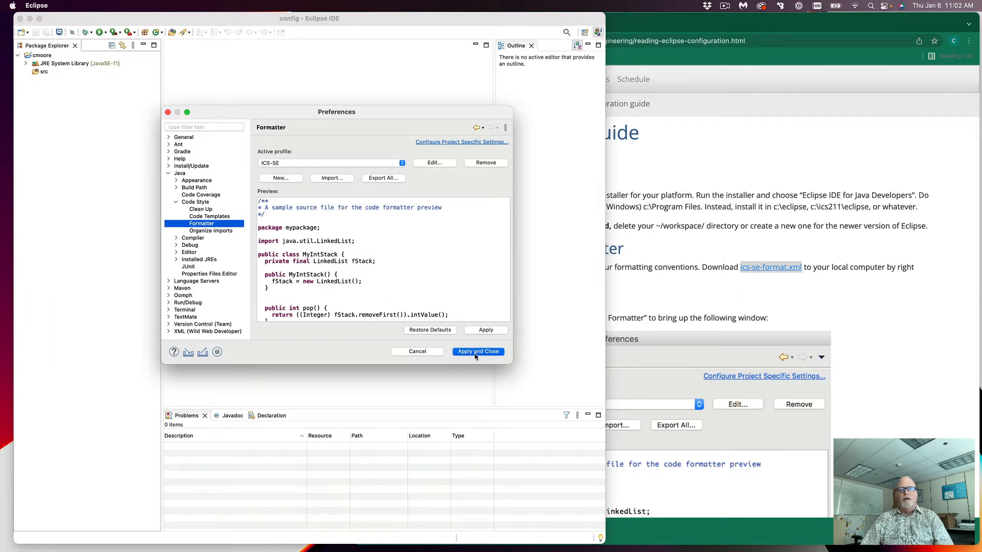
Step: Scroll the guide down to the Install ICS Checkstyle Ruleset section, then return to Eclipse
left_click(876, 318)
scroll(875, 320, "down", 3)
scroll(876, 320, "down", 15)
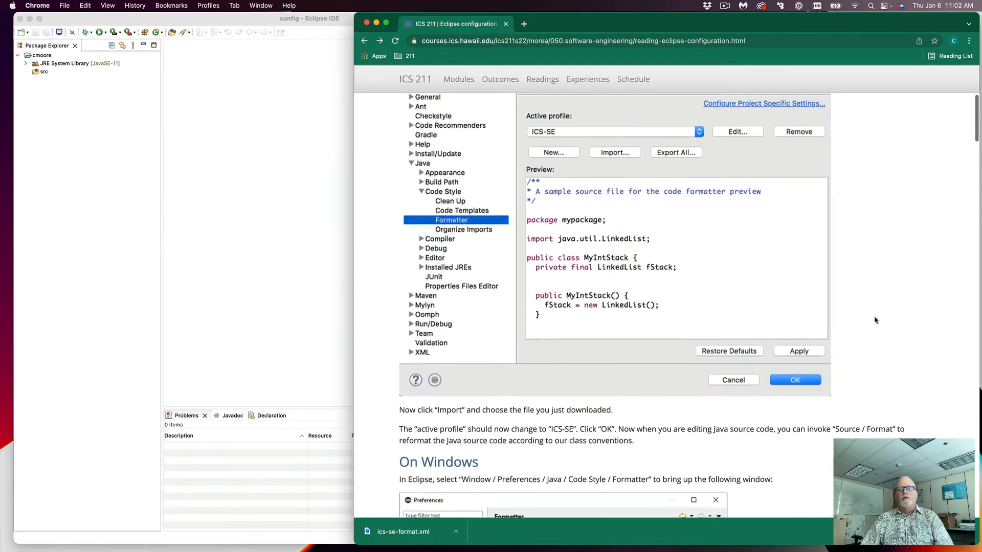
scroll(875, 320, "down", 3)
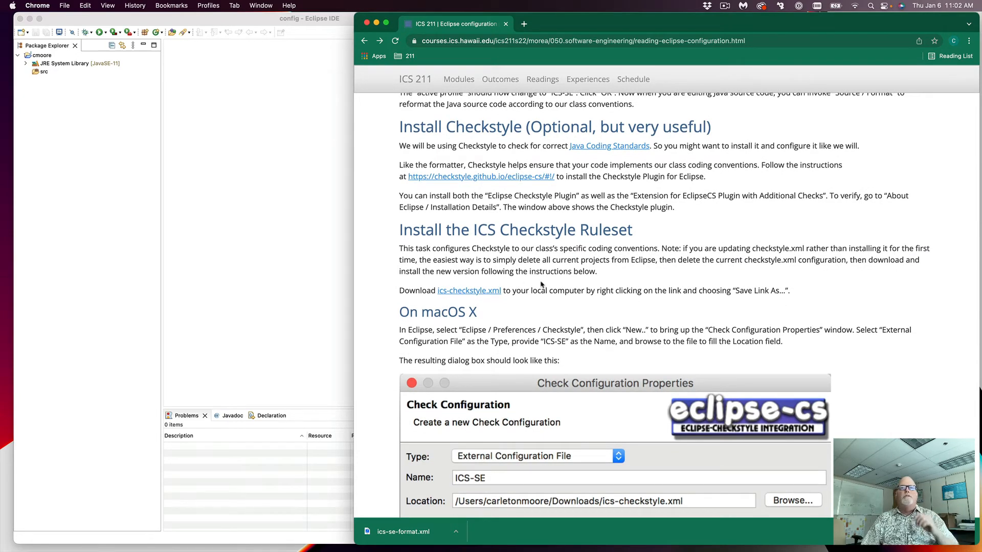
left_click(272, 217)
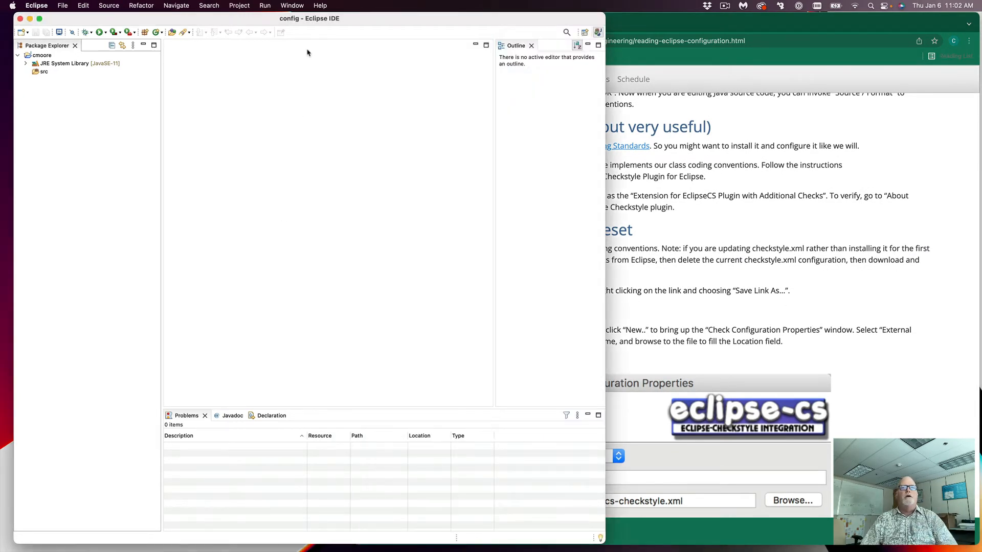
Step: Search the Eclipse Marketplace for 'checkstyle' and queue Checkstyle Plug-in 9.0.1 for installation
left_click(321, 6)
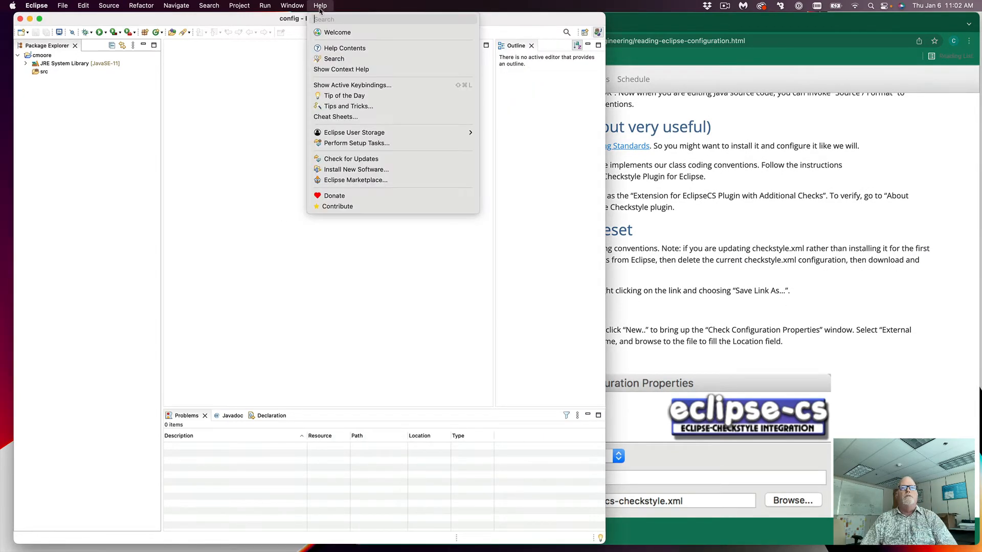
left_click(334, 181)
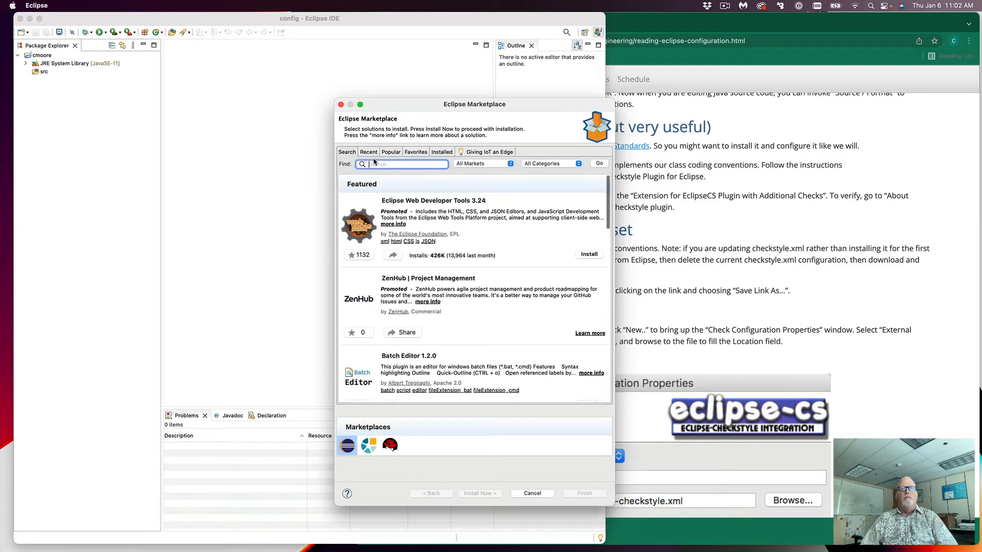
type("checkstyle")
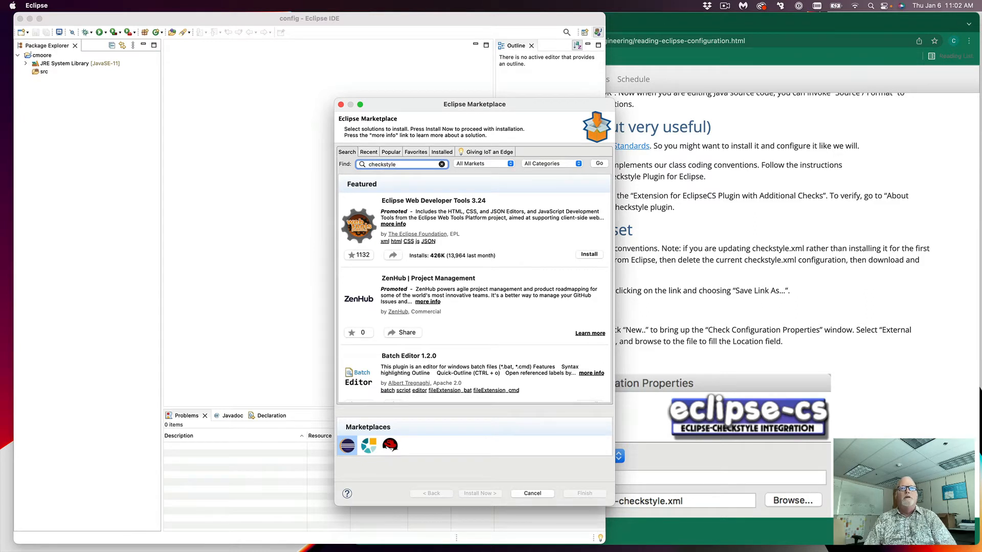
left_click(600, 164)
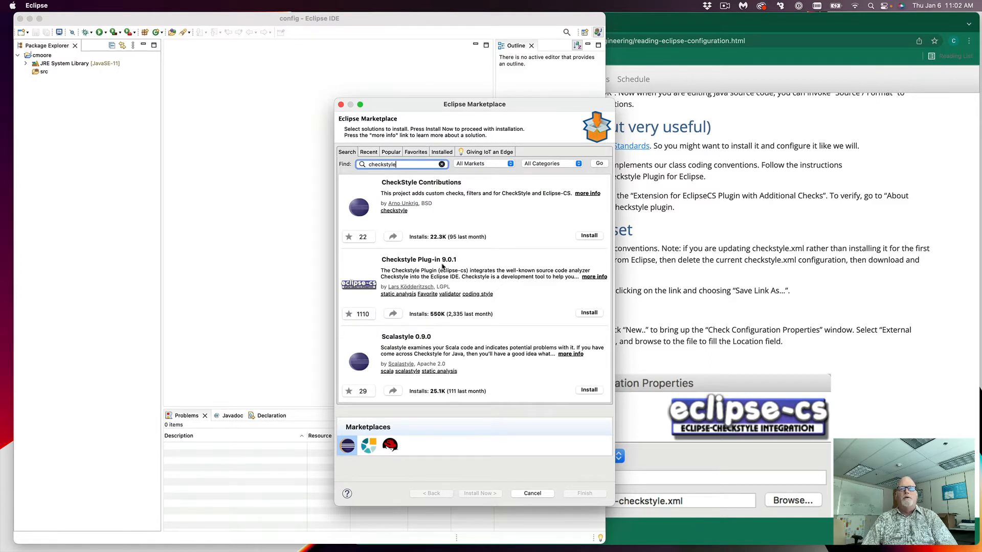
left_click(588, 313)
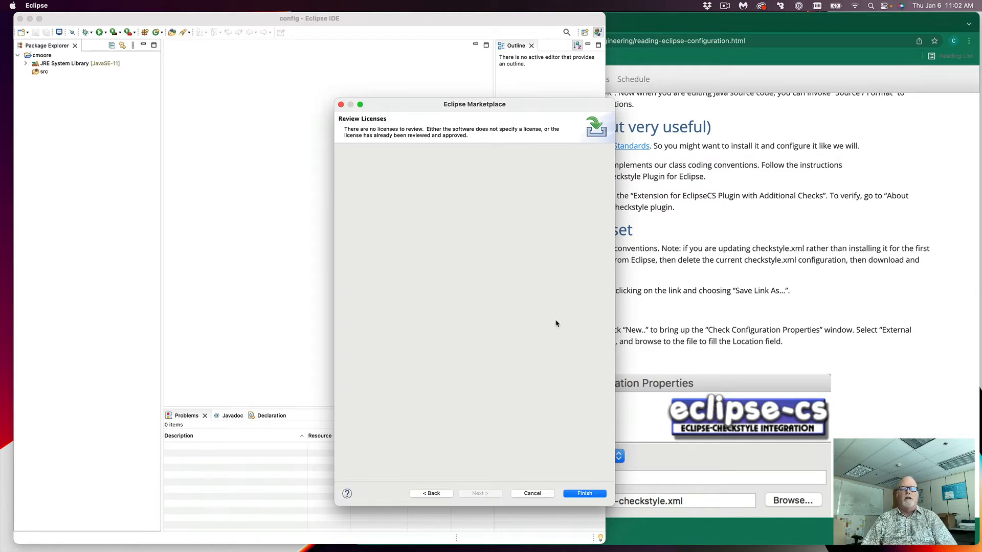
Step: Finish the Checkstyle install, accept the unsigned software, and restart Eclipse
left_click(583, 494)
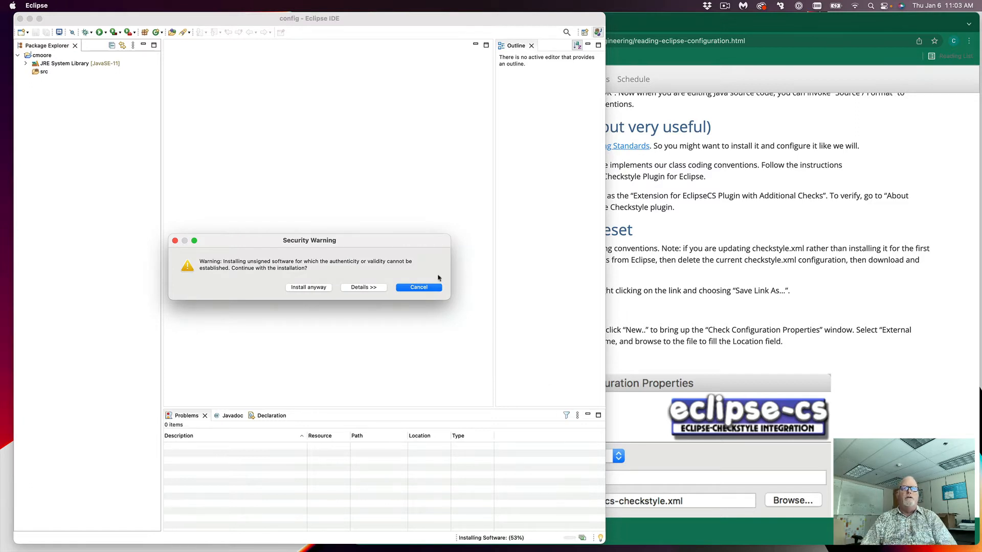
left_click(308, 289)
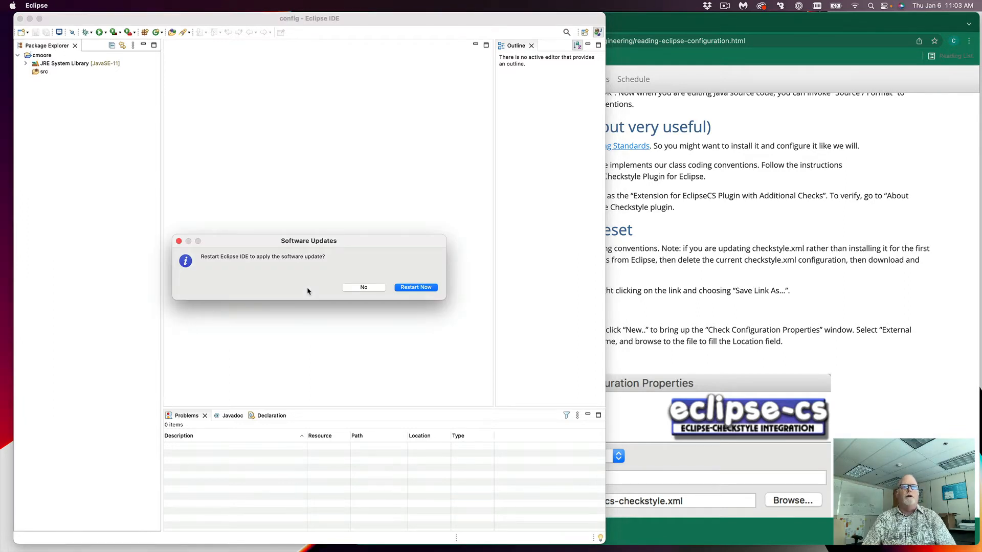
left_click(413, 288)
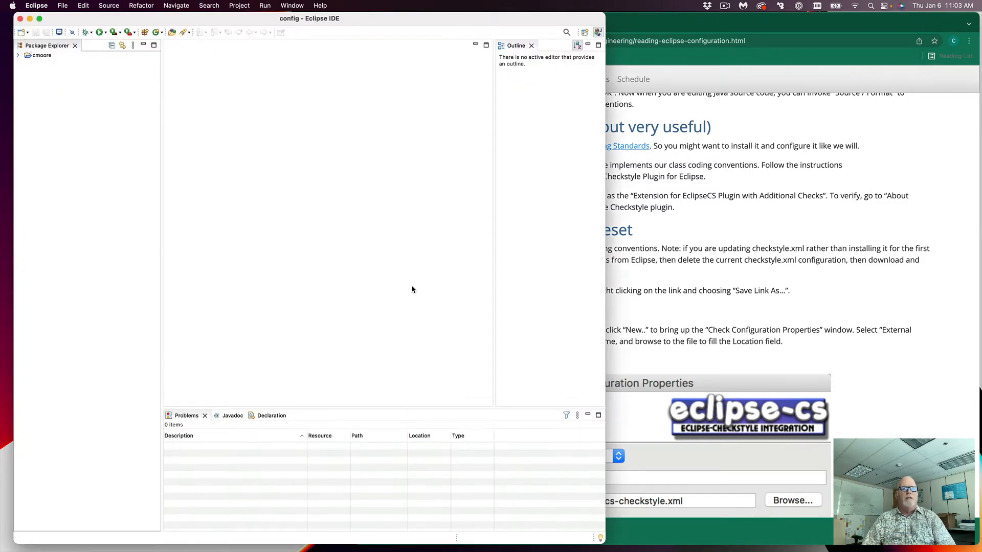
key("super+Tab")
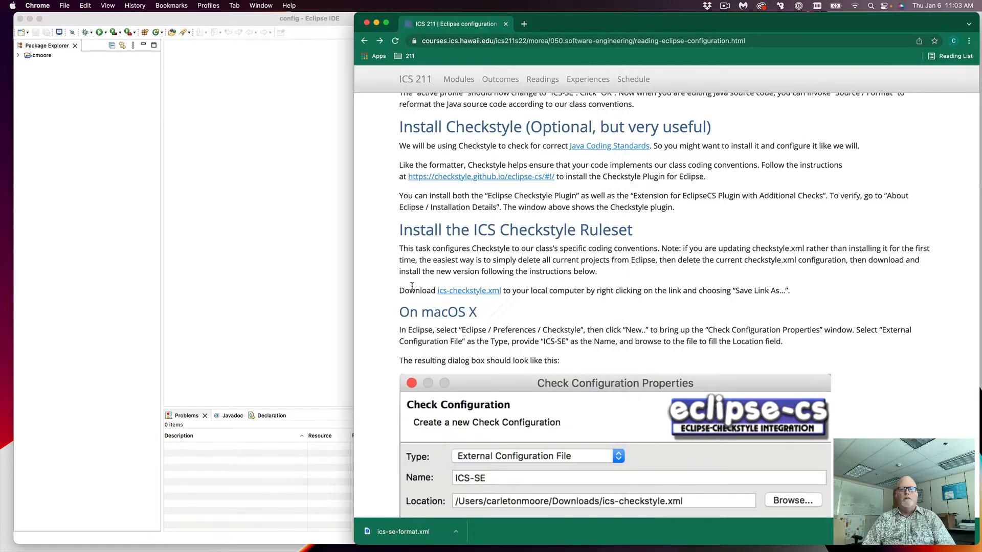
Step: Save the linked ics-checkstyle.xml ruleset into Downloads and return to Eclipse
right_click(476, 294)
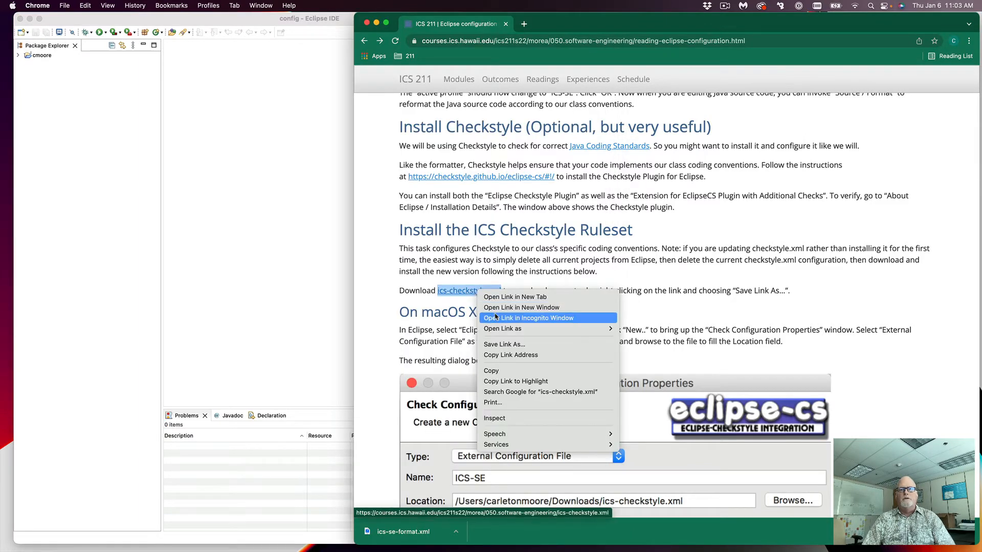
left_click(506, 346)
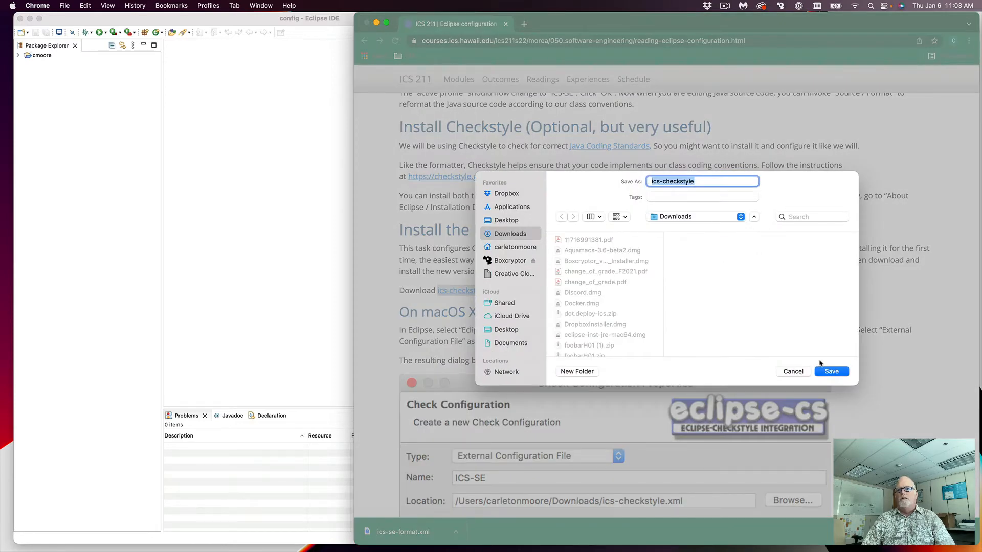
left_click(838, 373)
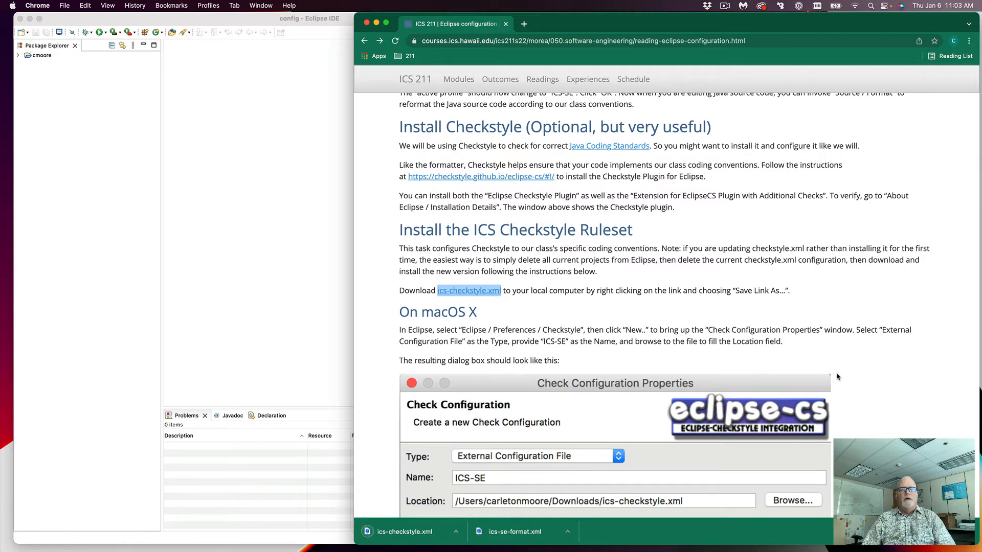
left_click(267, 259)
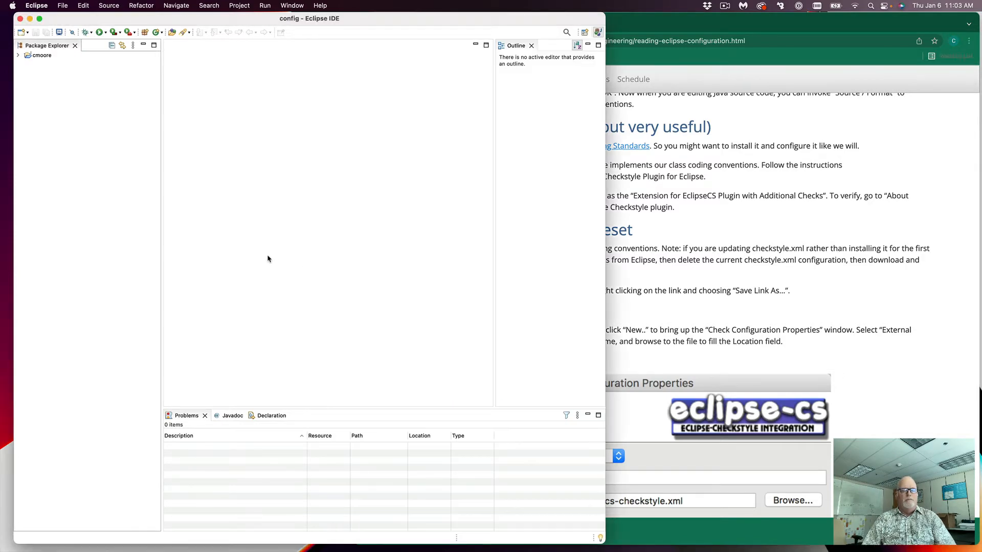
Step: Start a new Checkstyle configuration of type External Configuration File using Downloads/ics-checkstyle.xml
key("super+comma")
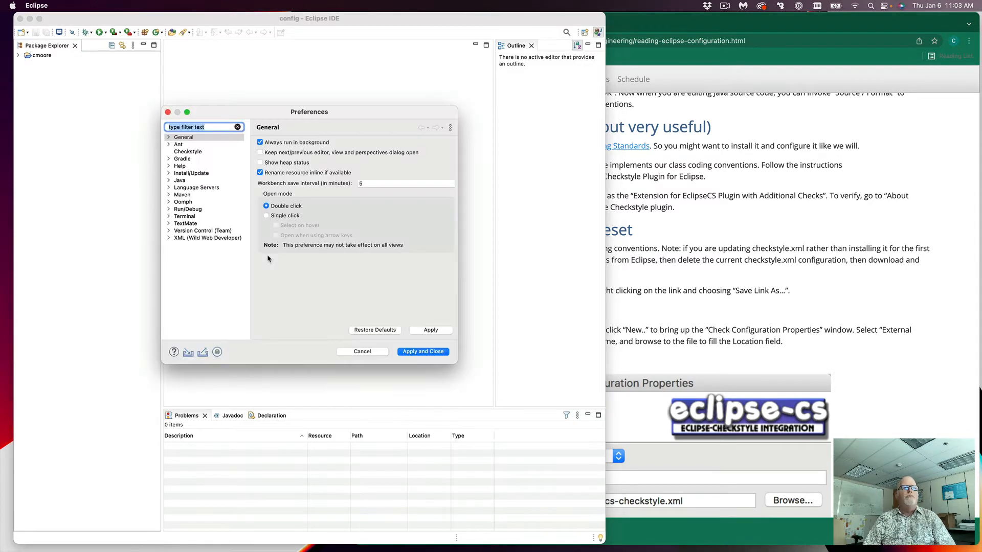
left_click(189, 152)
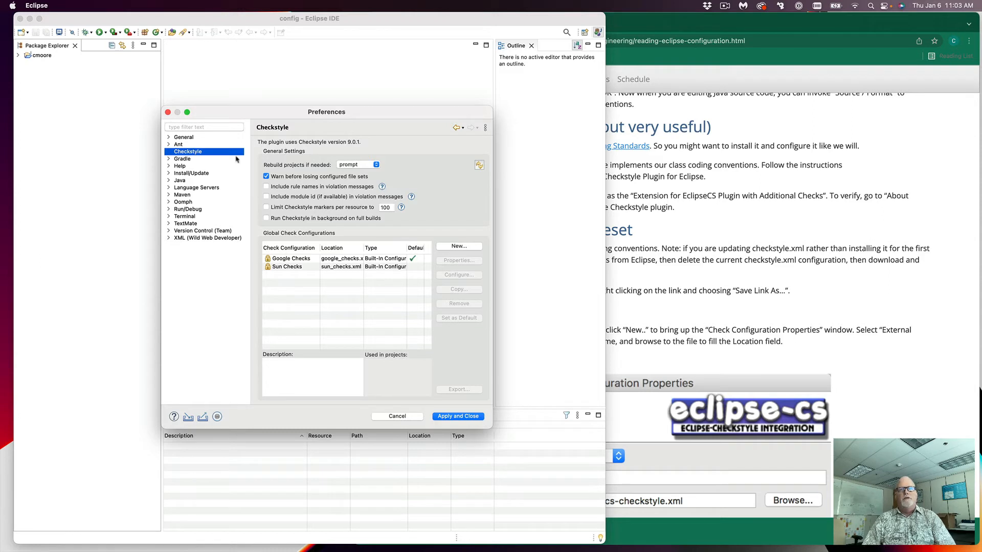
left_click(448, 247)
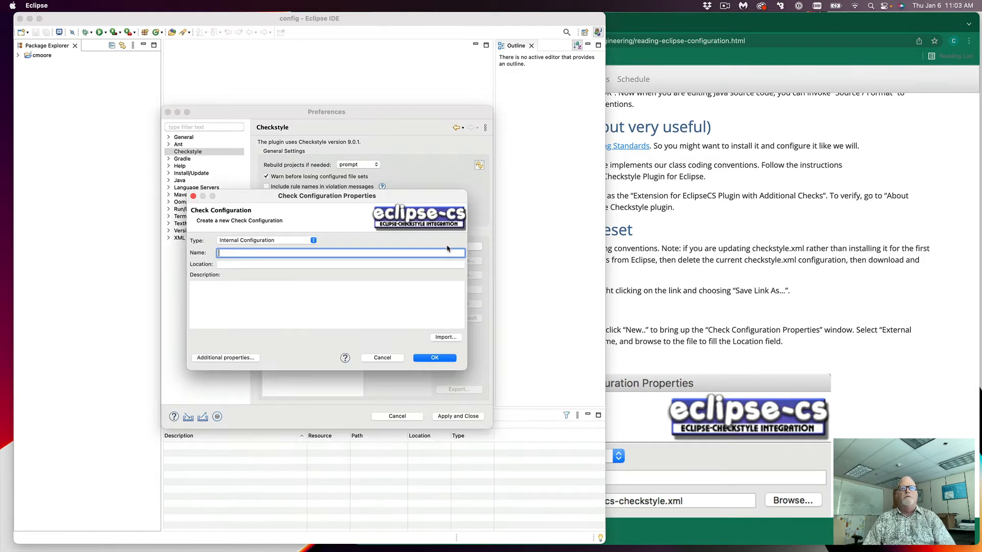
left_click(314, 242)
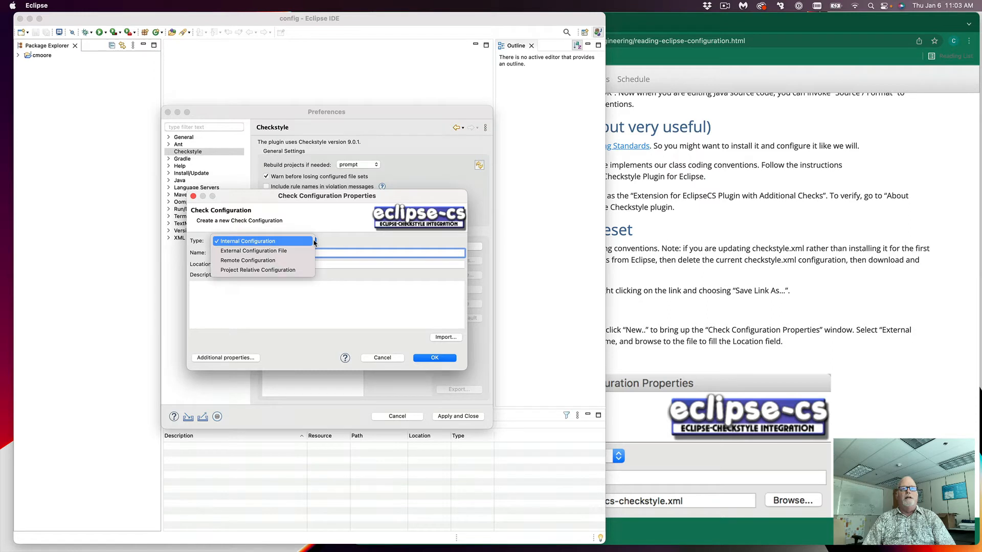
left_click(285, 251)
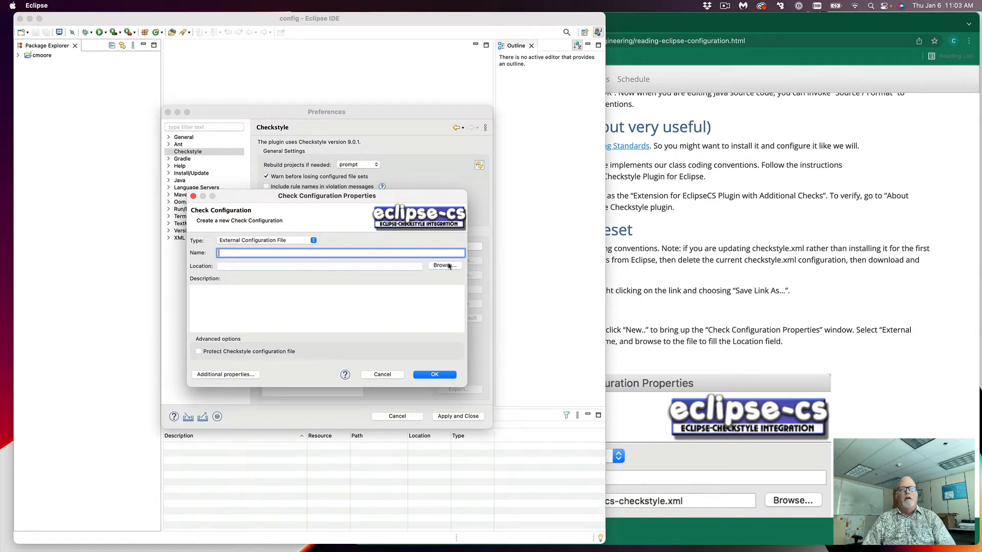
left_click(443, 265)
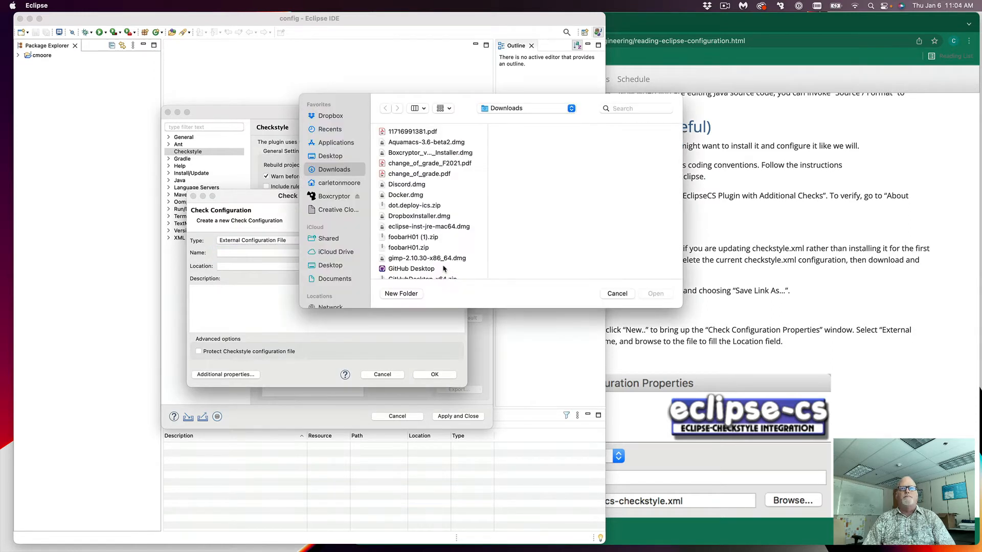
scroll(409, 225, "down", 4)
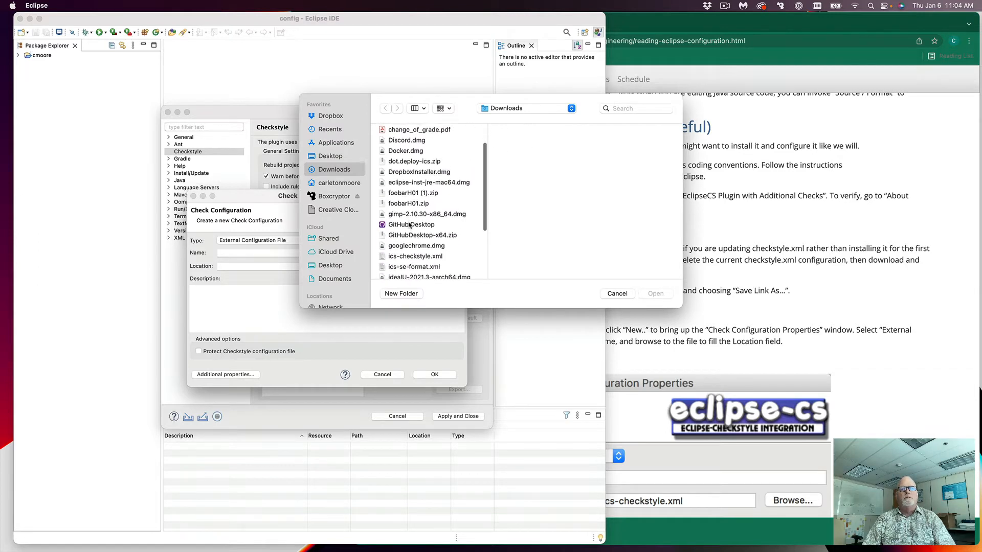
scroll(409, 225, "down", 1)
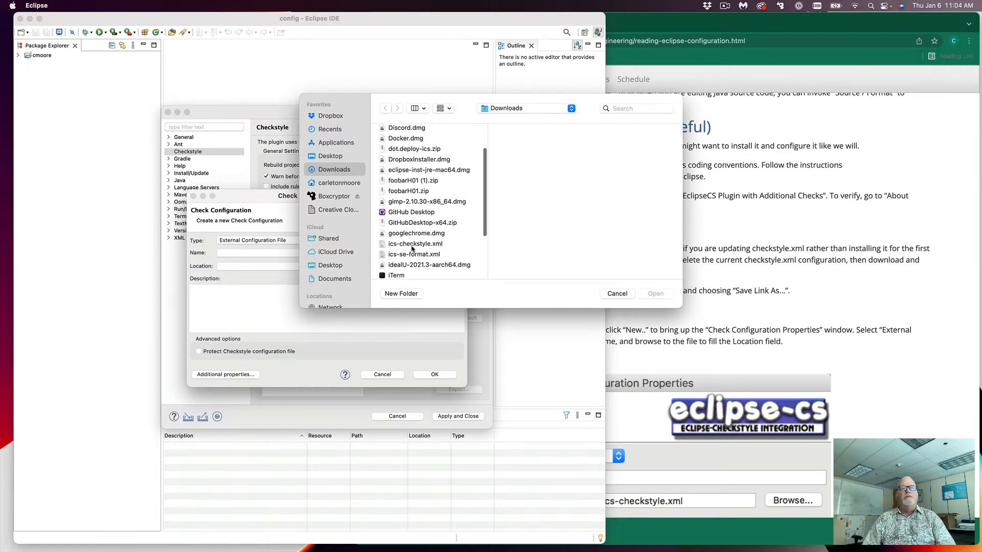
left_click(412, 245)
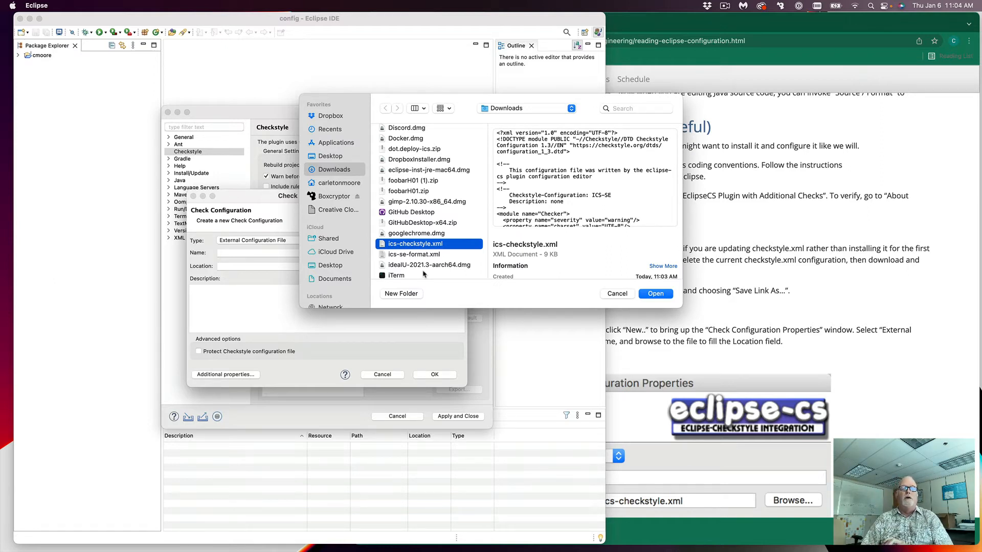
left_click(657, 295)
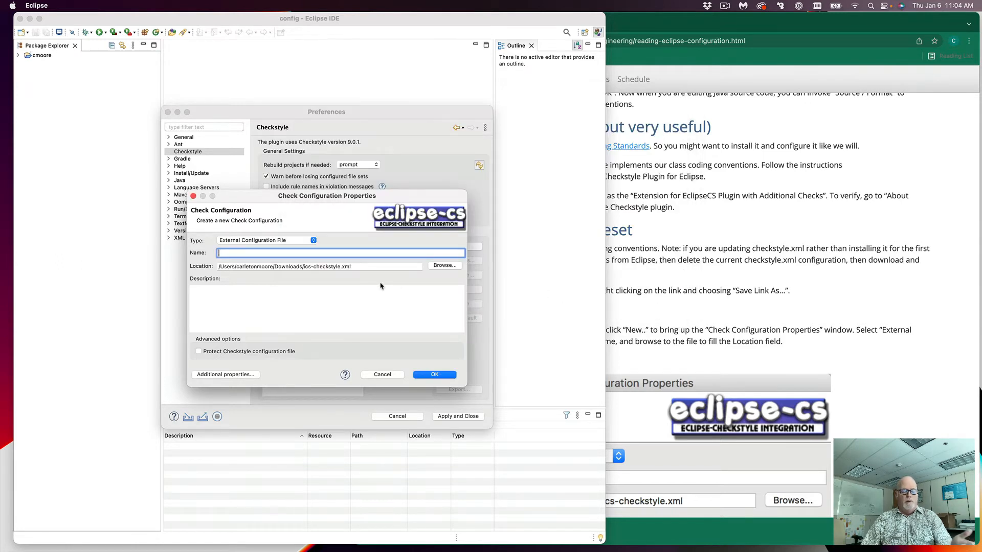
Step: Name it 'ICS-SE Checkstyle', set it as default, apply, and accept the rebuild
type("ICS-")
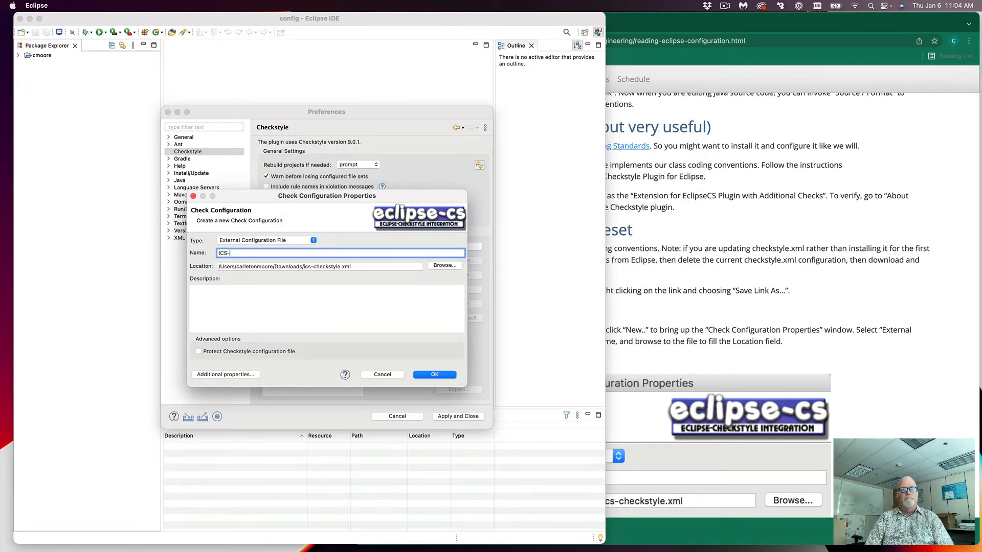
type("SE Checkstyl")
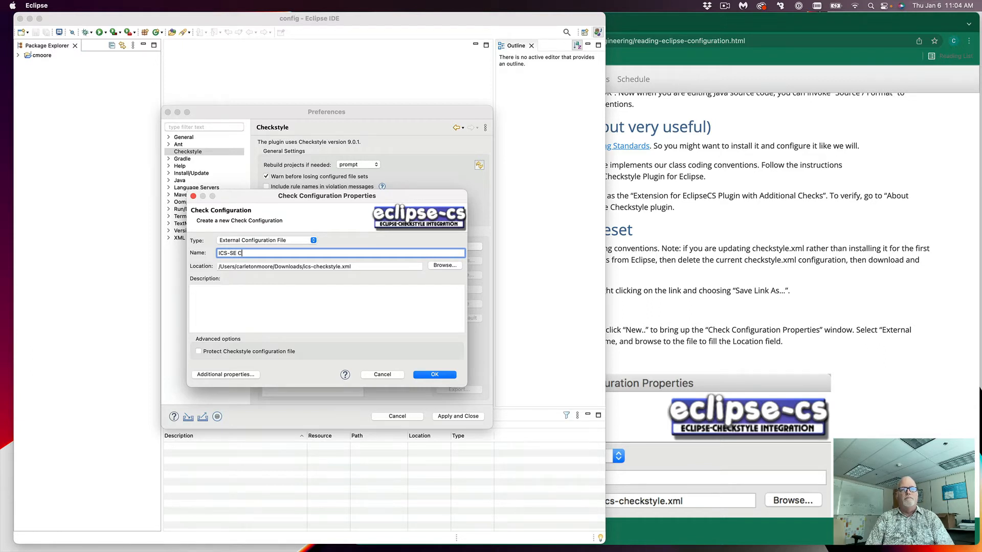
key("BackSpace")
key("BackSpace")
key("BackSpace")
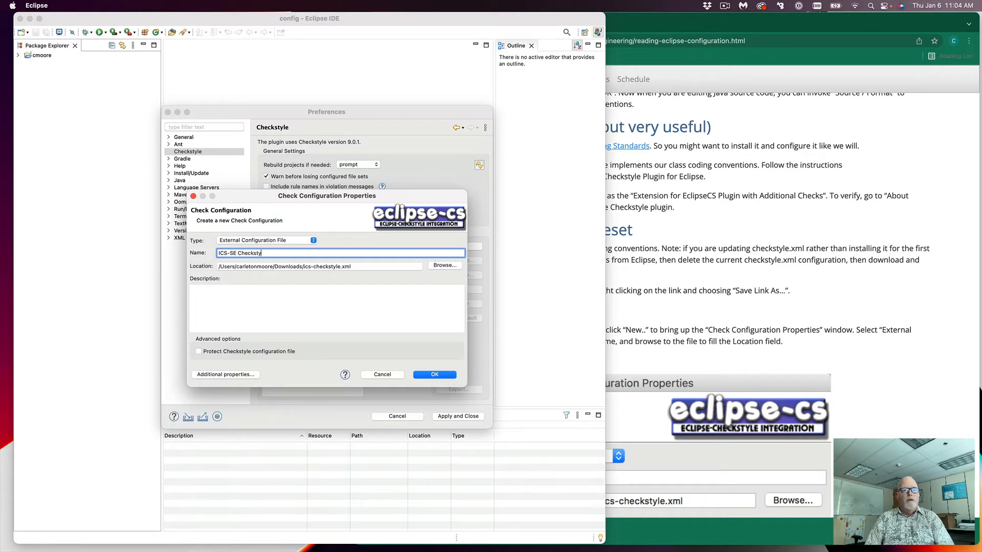
type("yle")
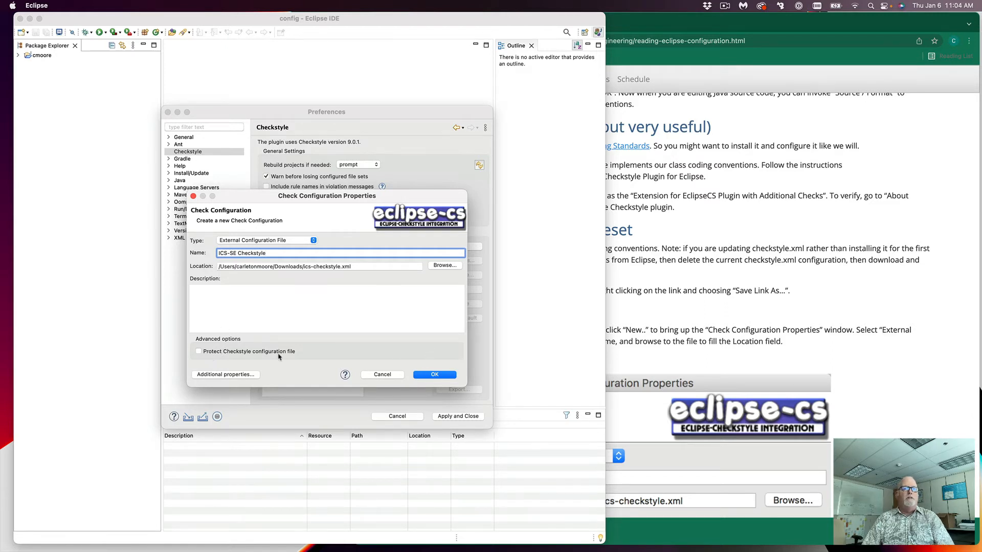
left_click(431, 375)
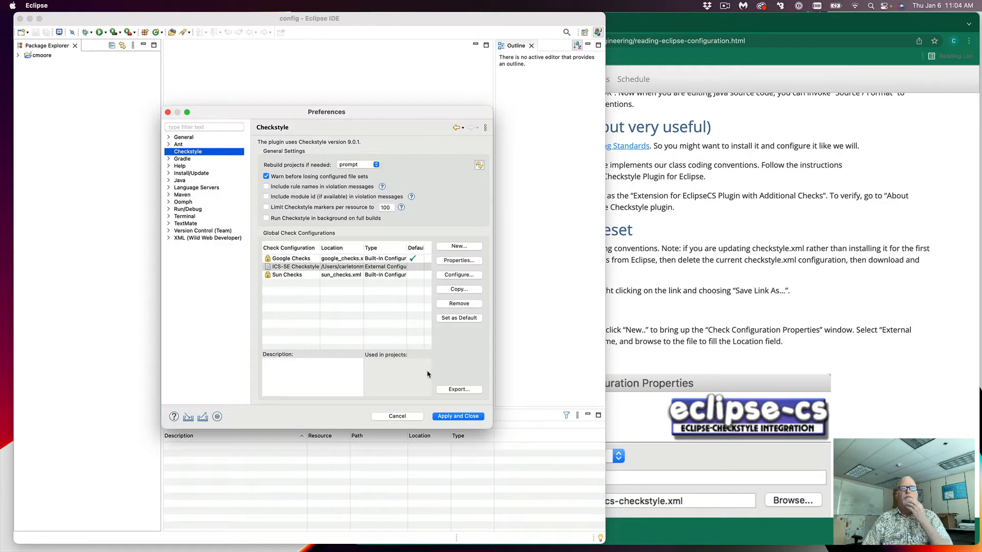
left_click(460, 318)
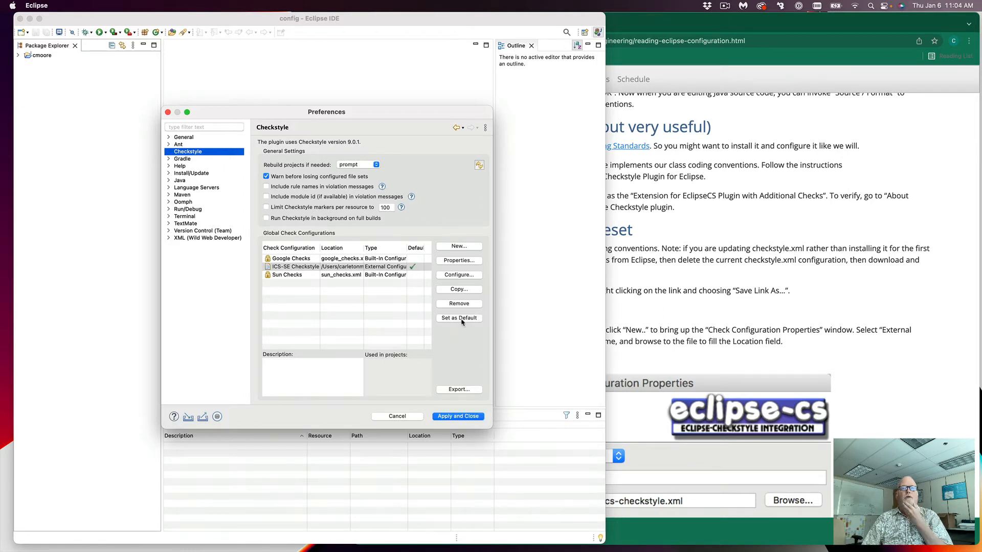
left_click(463, 418)
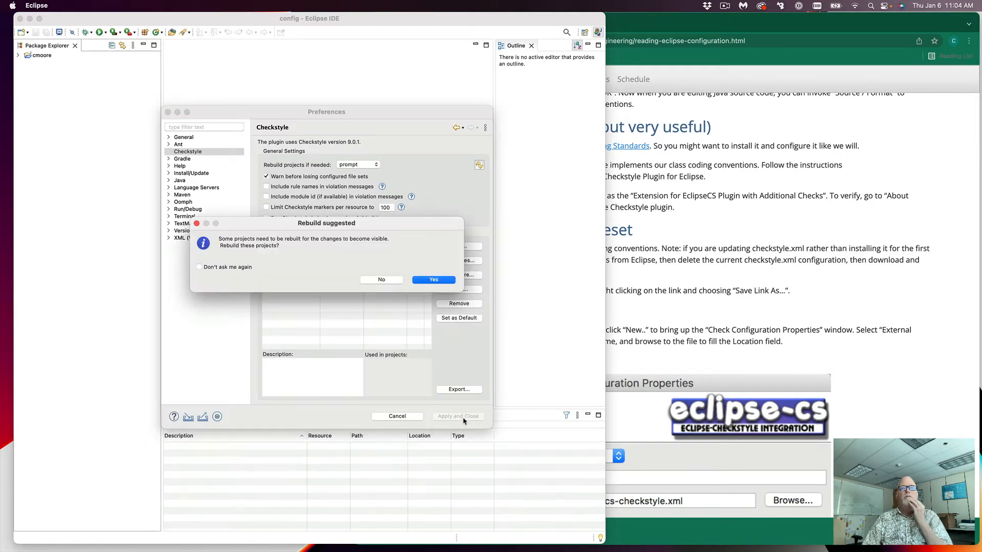
left_click(442, 281)
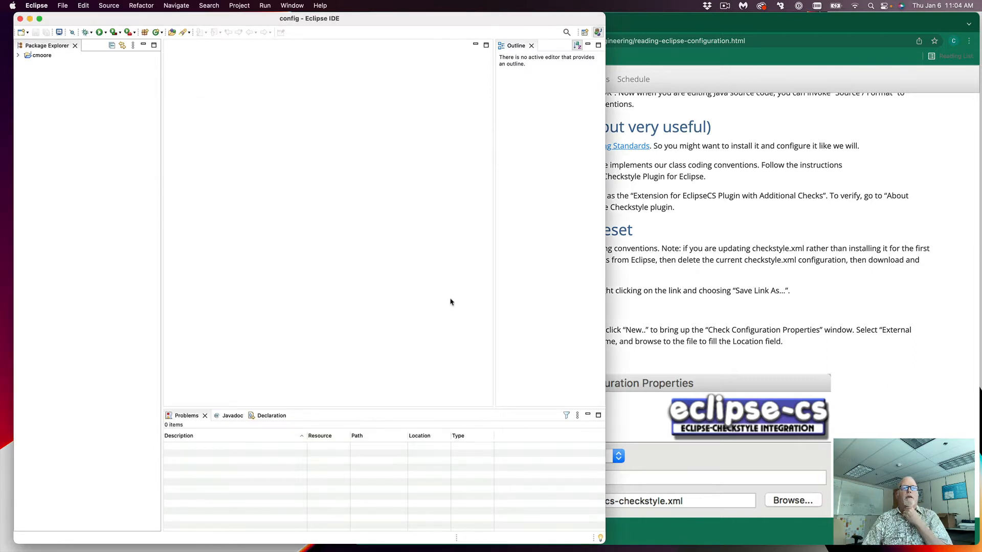
Step: Enable Checkstyle in the cmoore project's properties, apply, and accept the rebuild
right_click(41, 56)
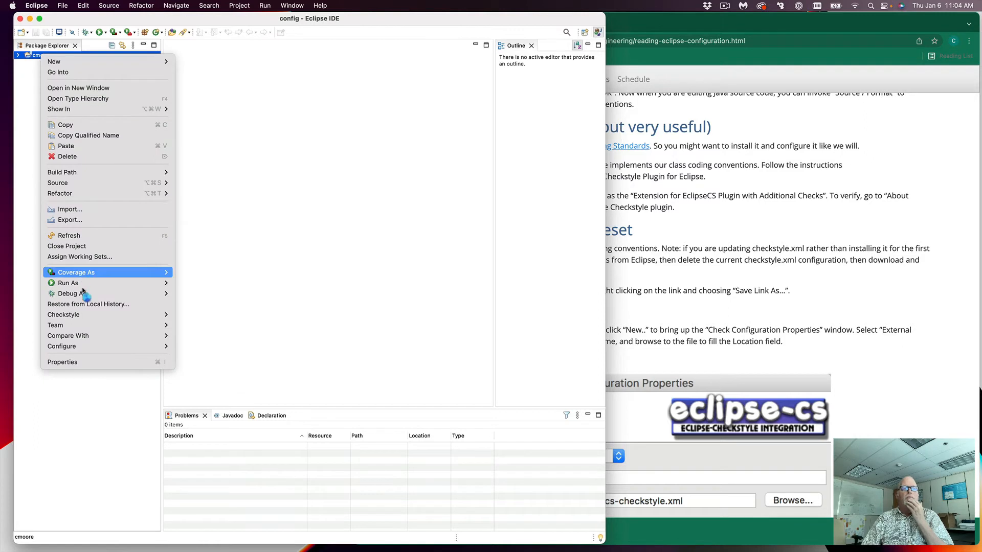
left_click(64, 364)
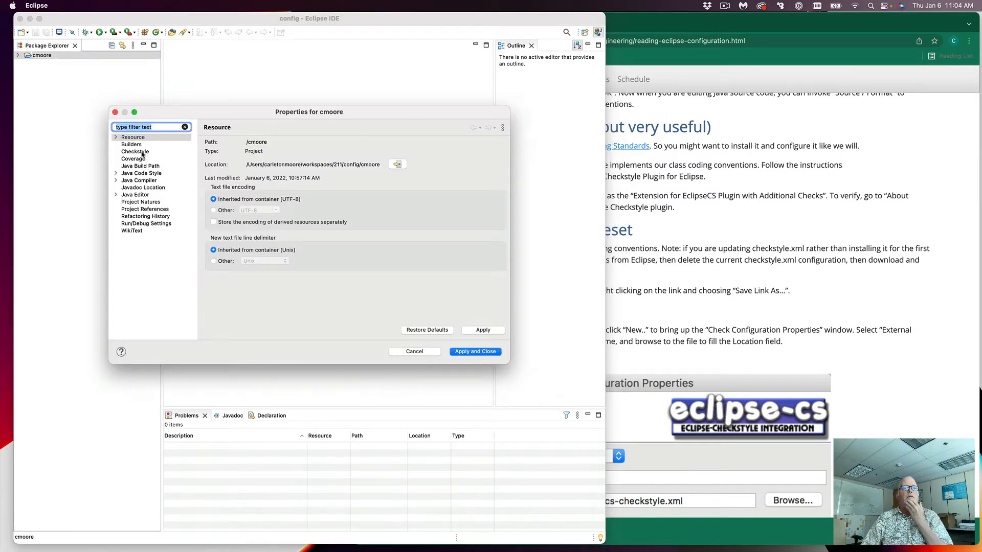
left_click(158, 153)
left_click(214, 157)
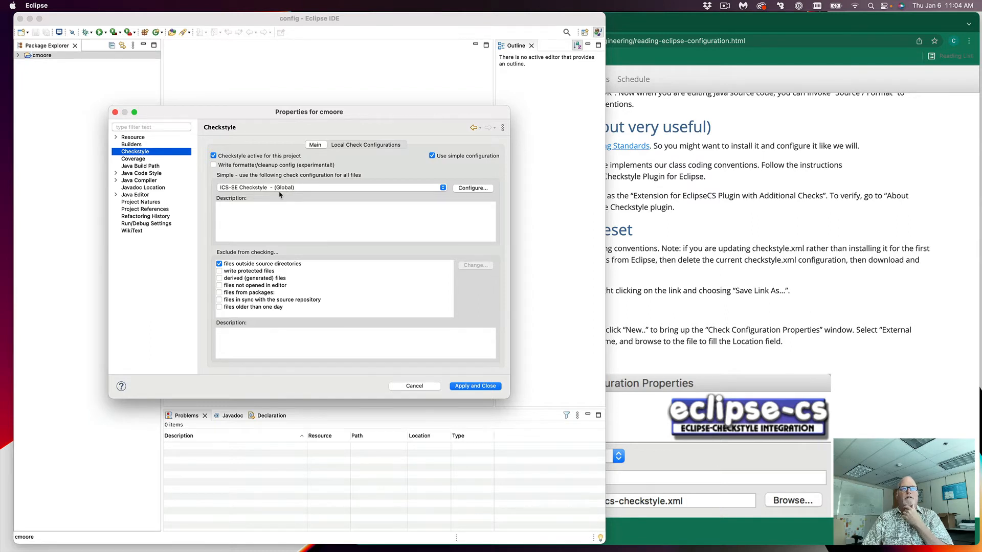
left_click(468, 387)
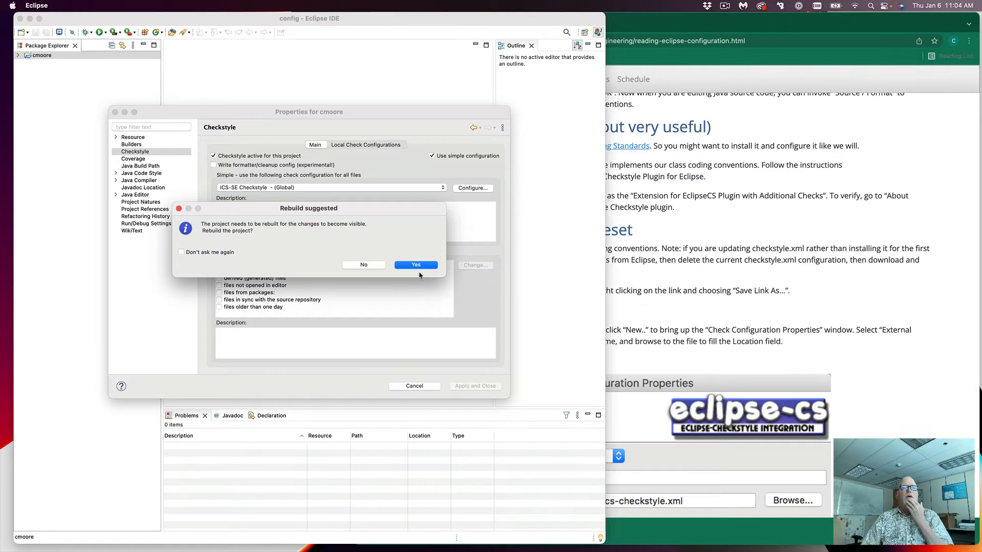
left_click(417, 265)
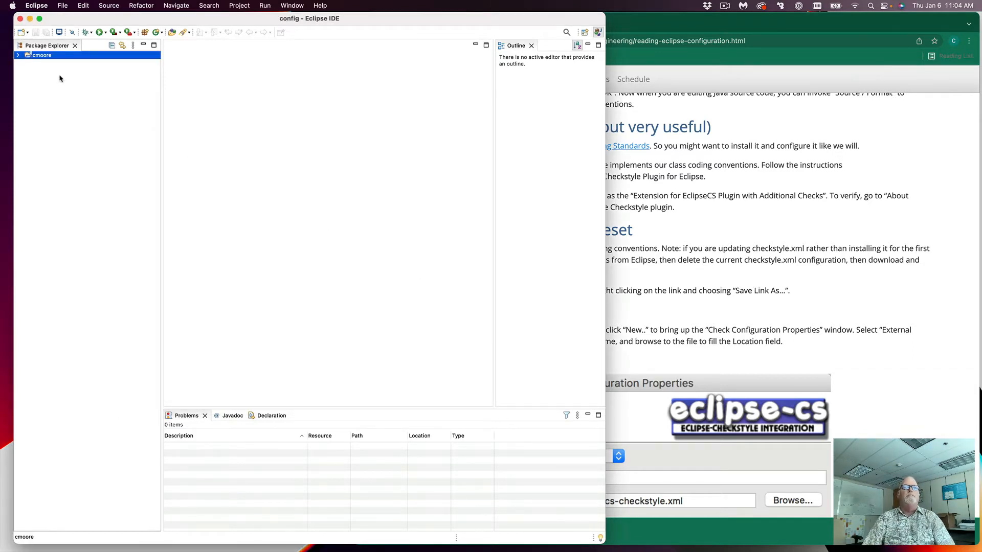
Step: Create class Main in src with a main() method stub and generated comments
left_click(17, 56)
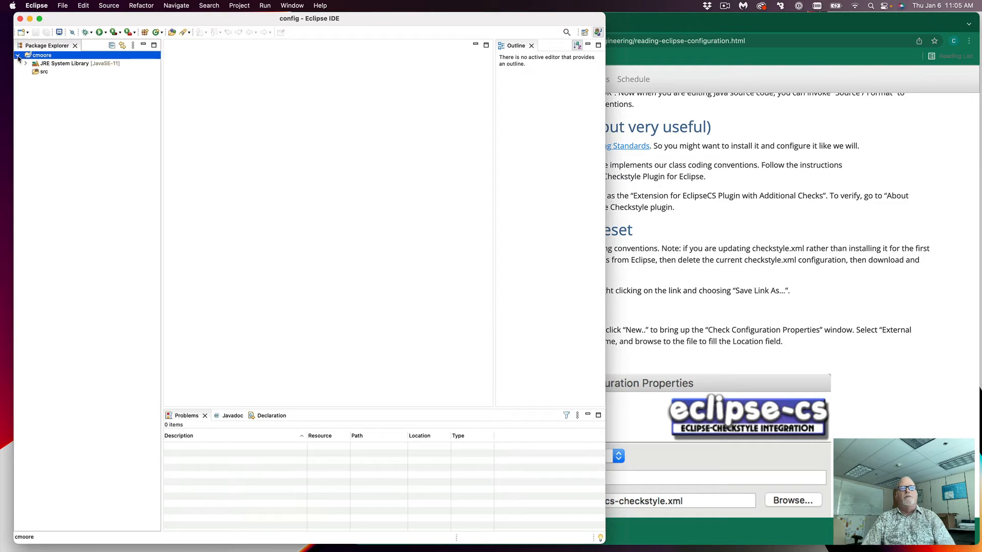
left_click(39, 73)
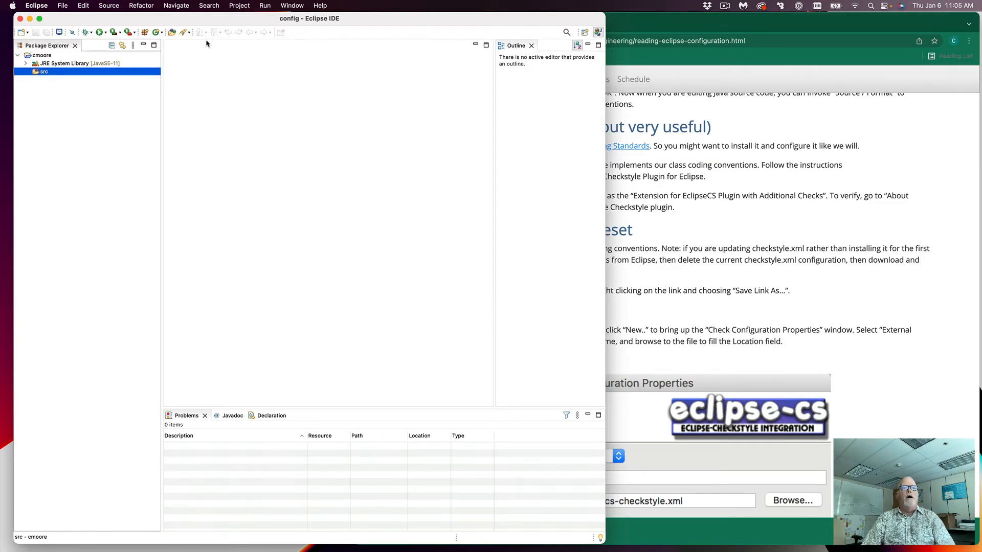
left_click(155, 32)
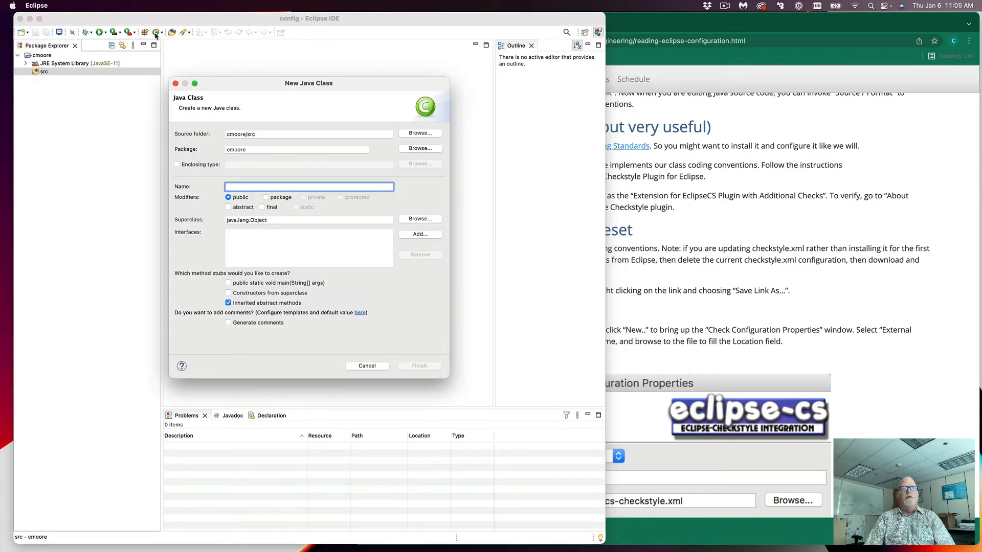
type("Main")
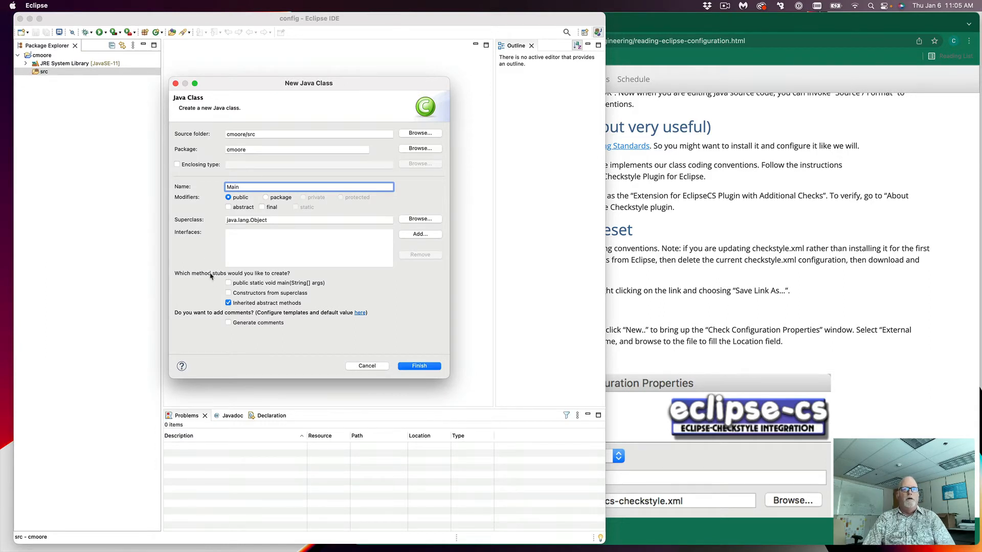
left_click(228, 284)
left_click(228, 323)
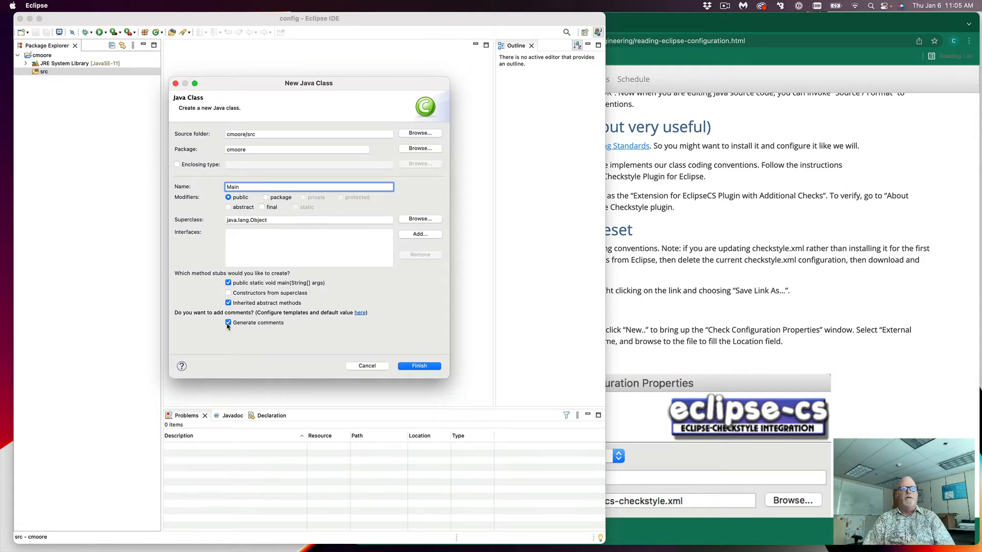
left_click(420, 366)
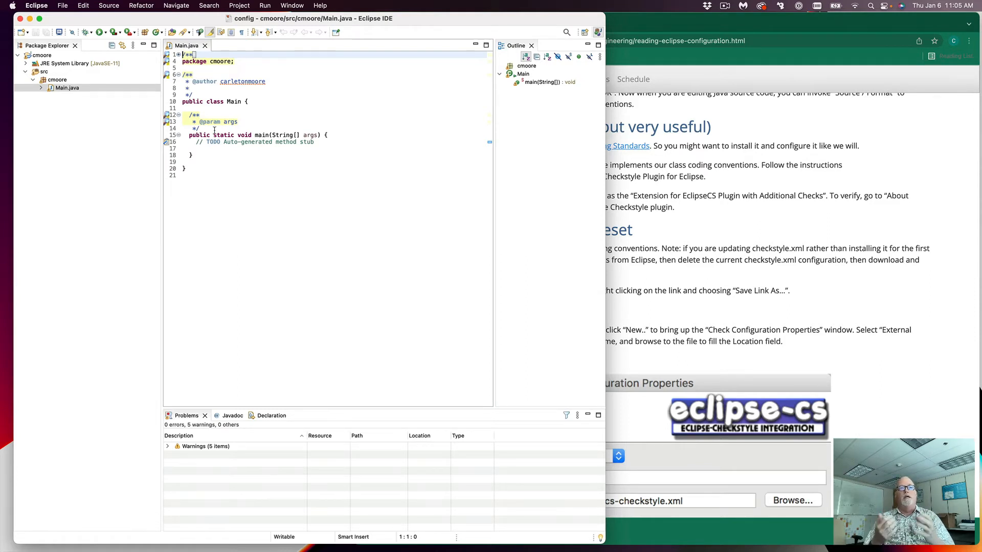
Step: Expand Main.java's header comment, review its Checkstyle warnings, and reopen Preferences with Cmd+,
left_click(177, 55)
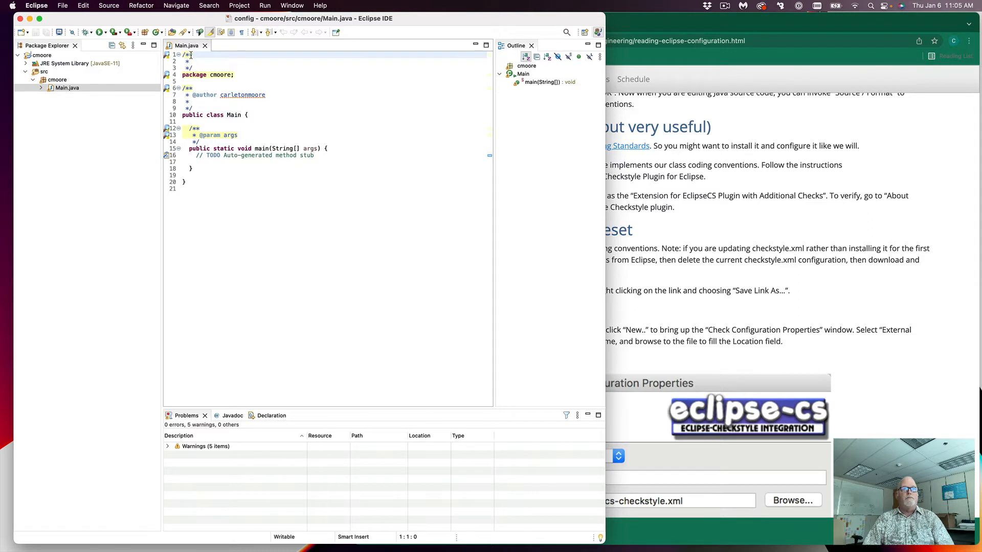
mouse_move(189, 55)
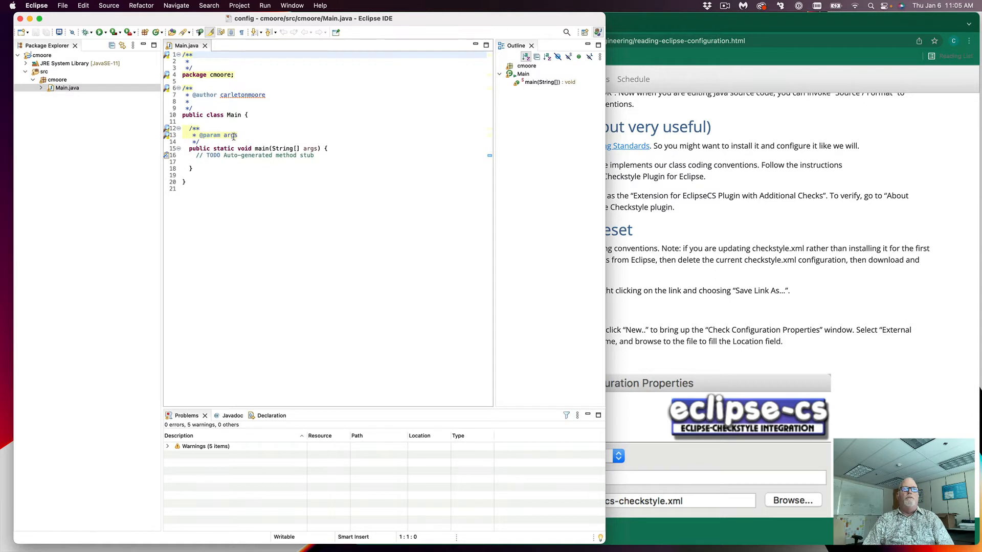
mouse_move(231, 136)
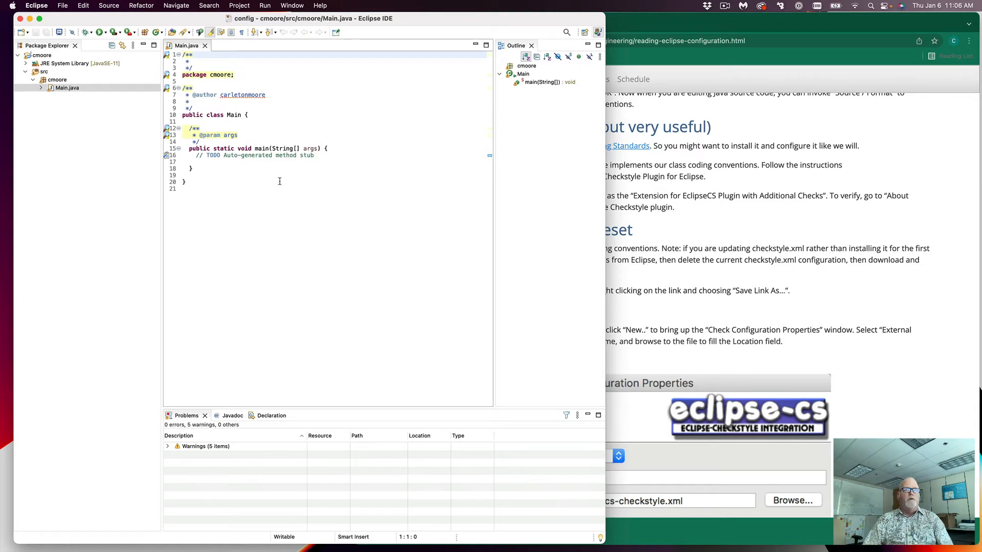
key("super+comma")
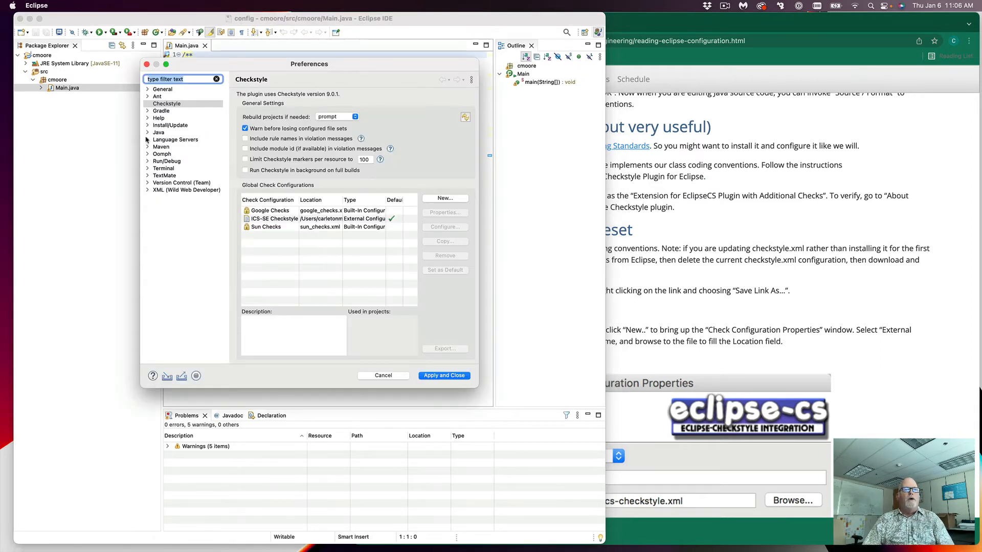
Step: Go to Java > Code Style > Code Templates and select the Comments > Files template
left_click(148, 133)
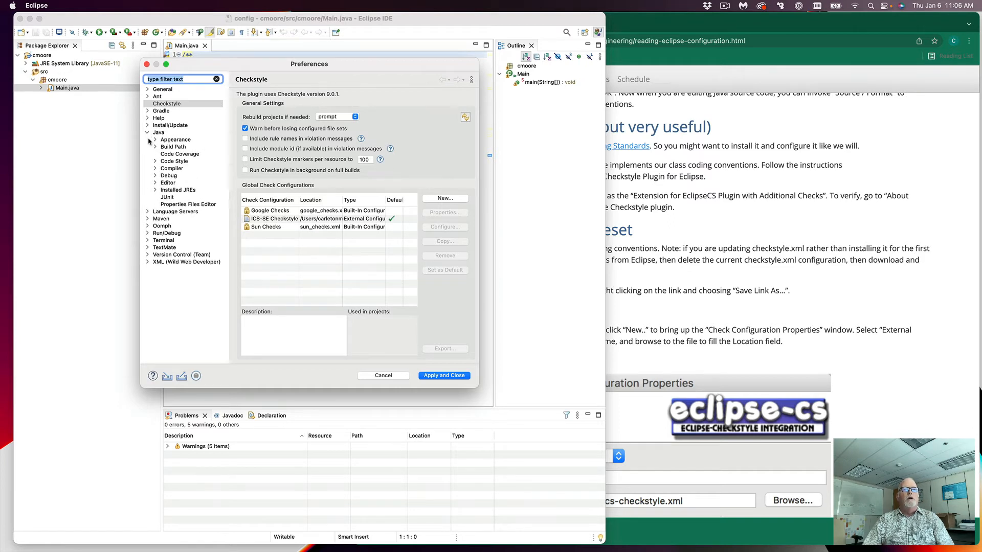
left_click(156, 161)
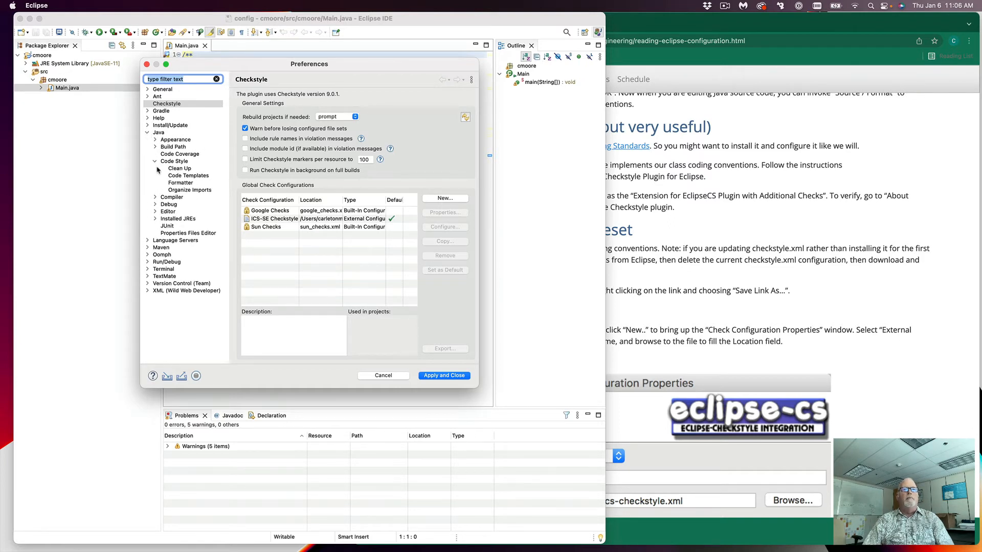
left_click(189, 176)
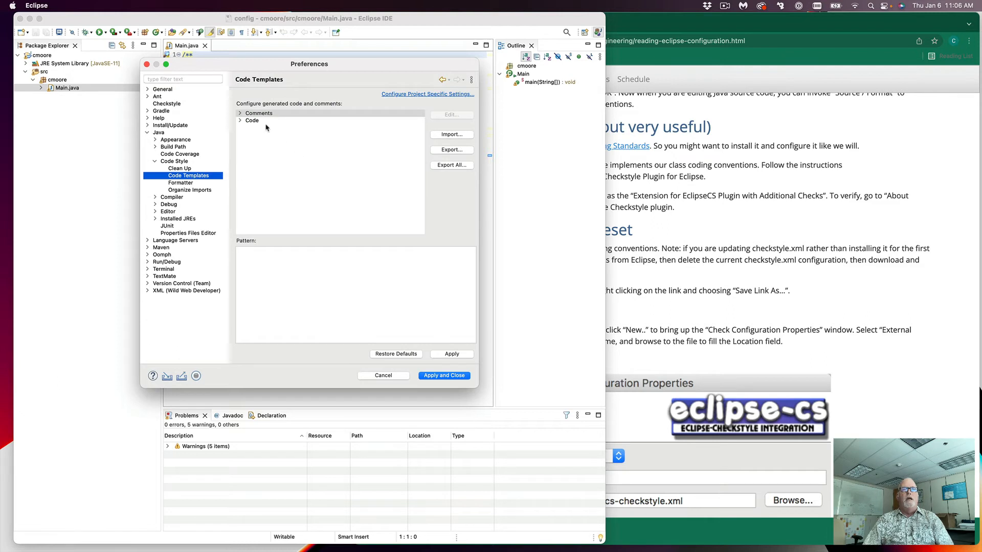
left_click(239, 114)
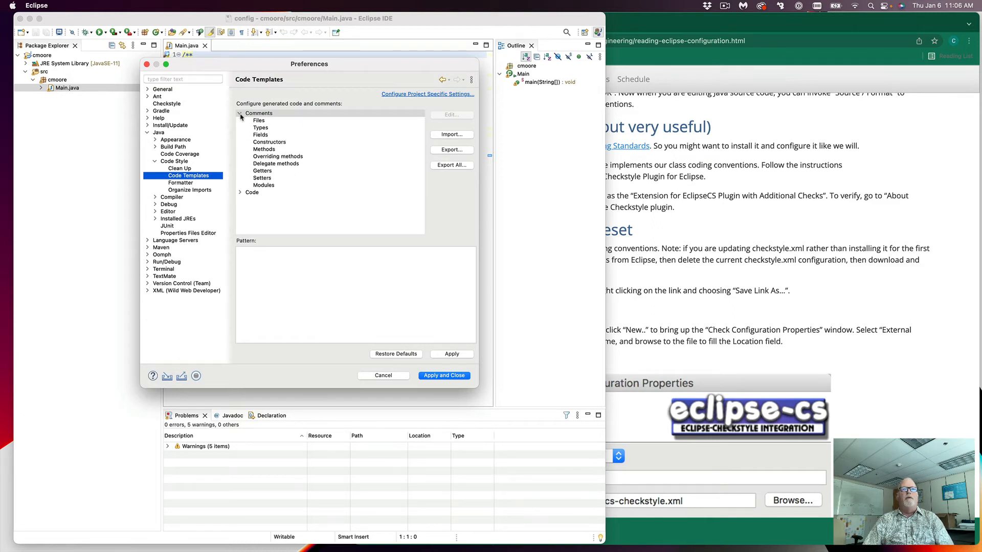
left_click(257, 123)
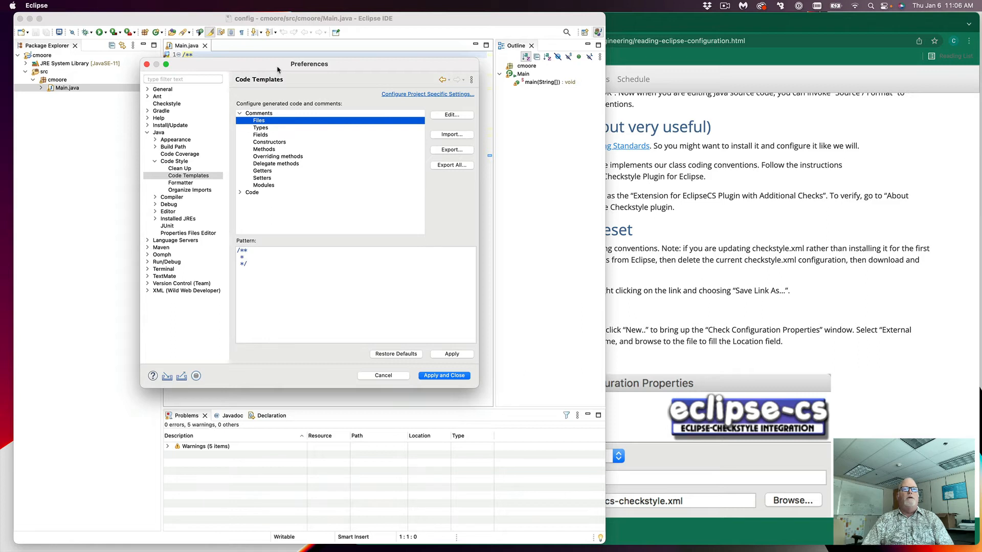
left_click_drag(278, 69, 311, 106)
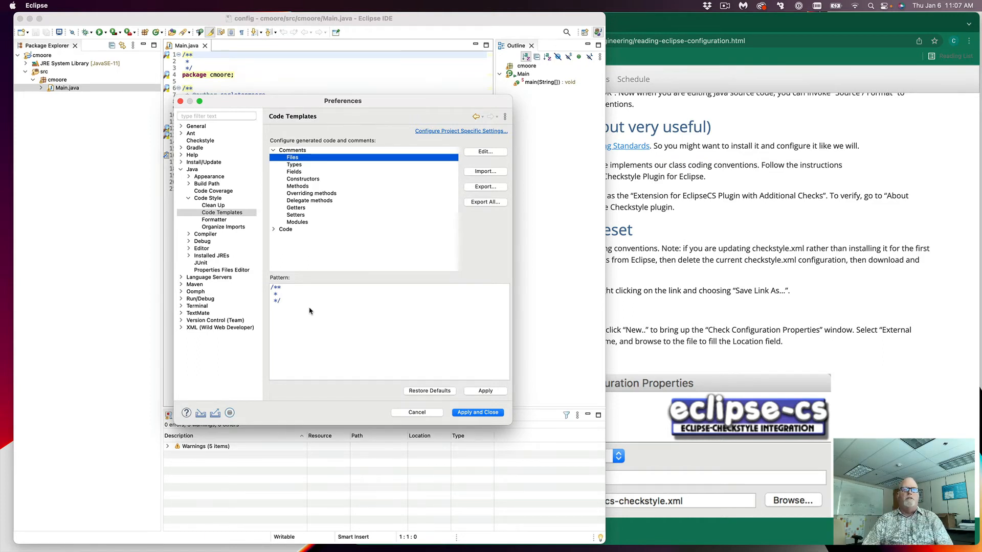
Step: Delete the entire Files template pattern, leaving it empty
left_click(485, 152)
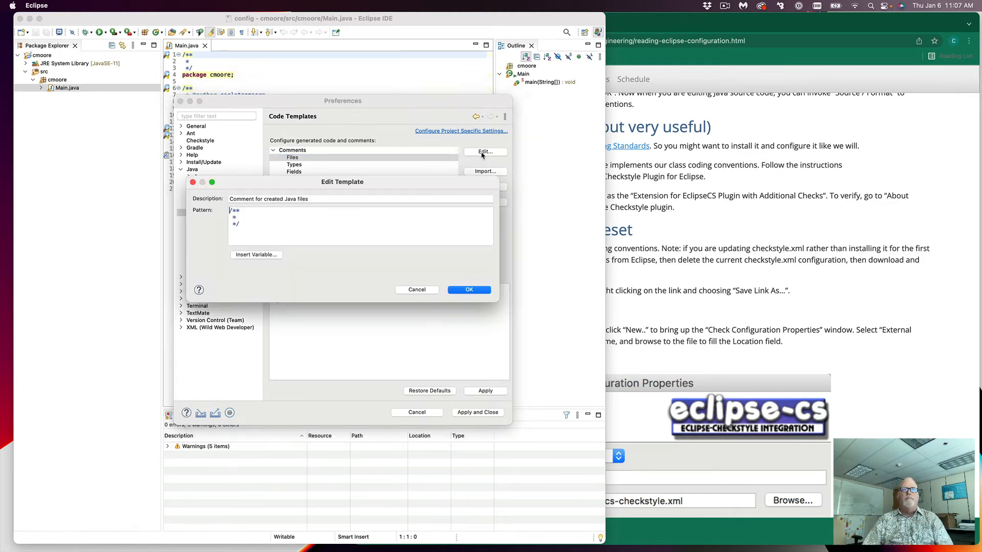
left_click_drag(260, 230, 212, 210)
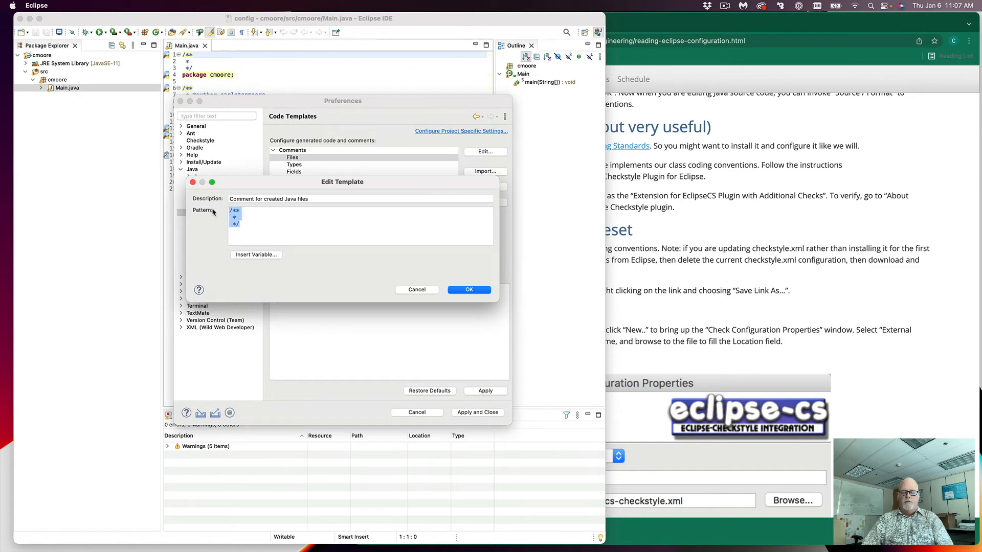
key("BackSpace")
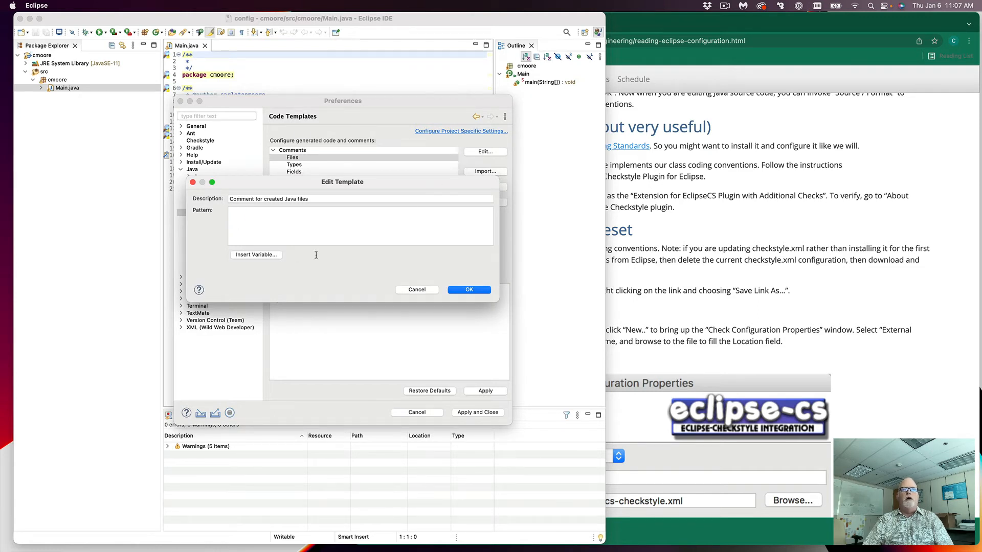
left_click(468, 291)
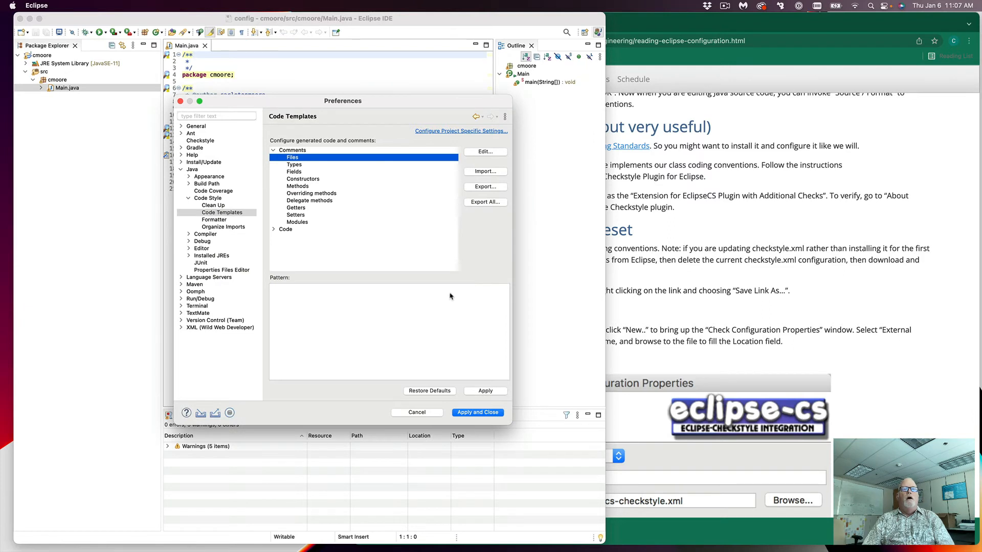
Step: Select the Comments > Types template and bring it up in the Edit Template dialog
left_click(294, 165)
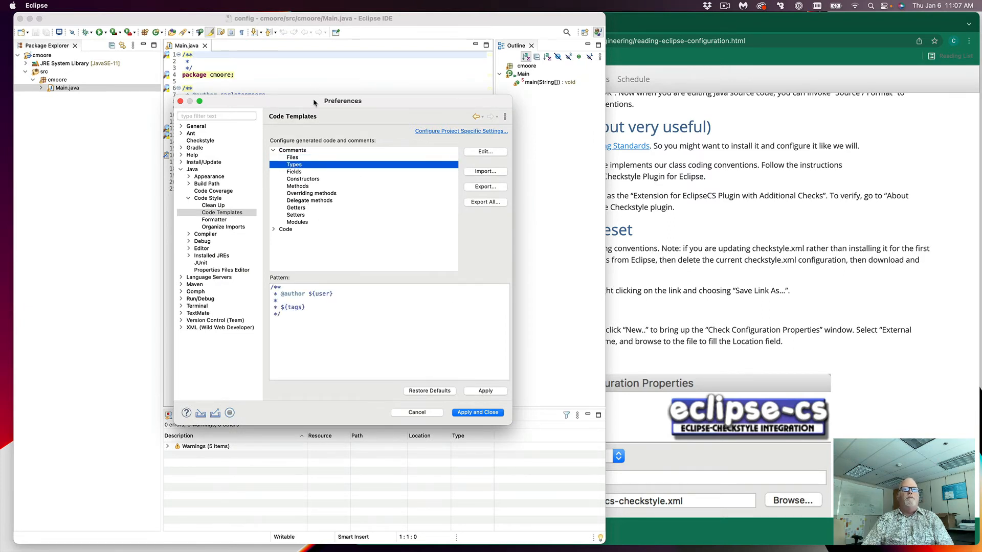
left_click_drag(314, 102, 469, 144)
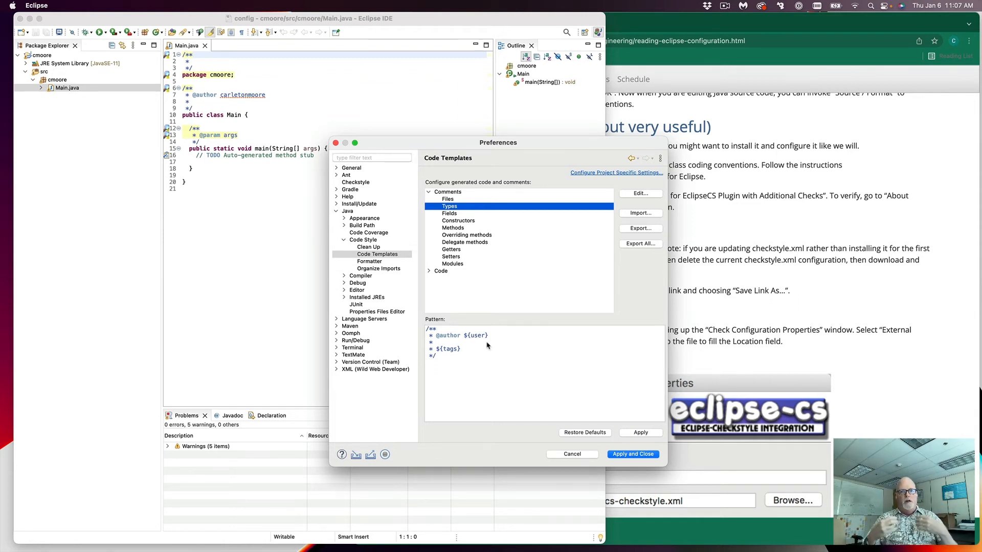
left_click(632, 195)
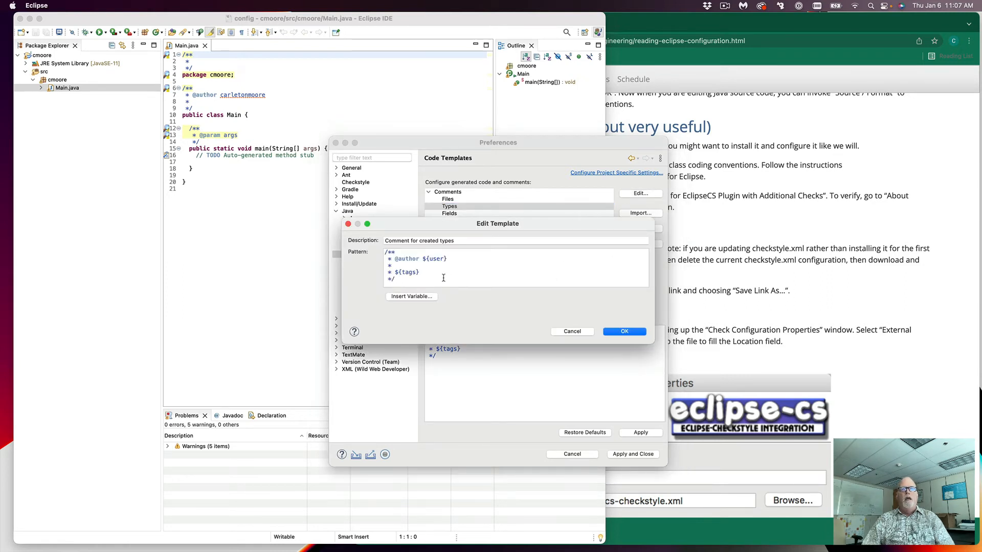
Step: Add the line 'Represents a ${type_name}.' below the Types comment opener
left_click(412, 253)
key("Return")
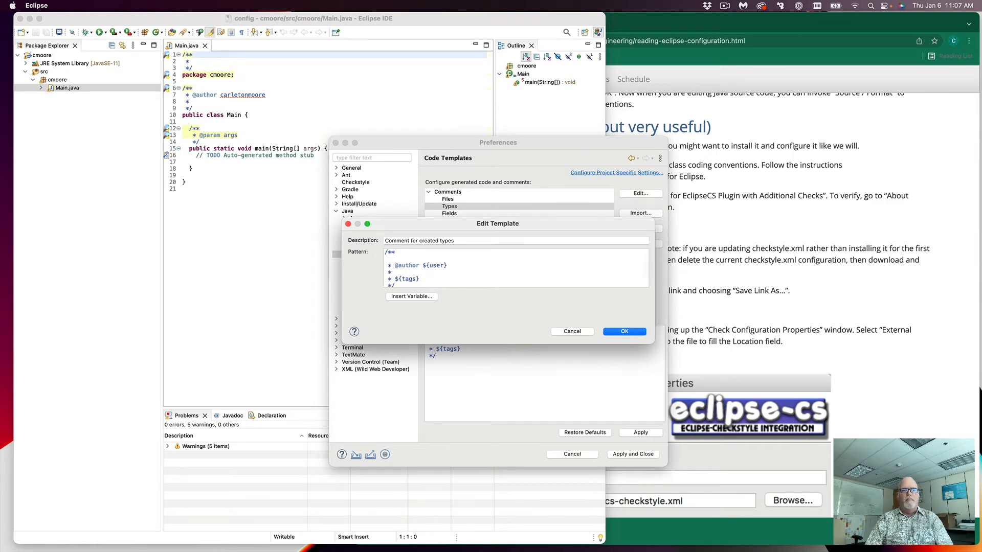
type("*")
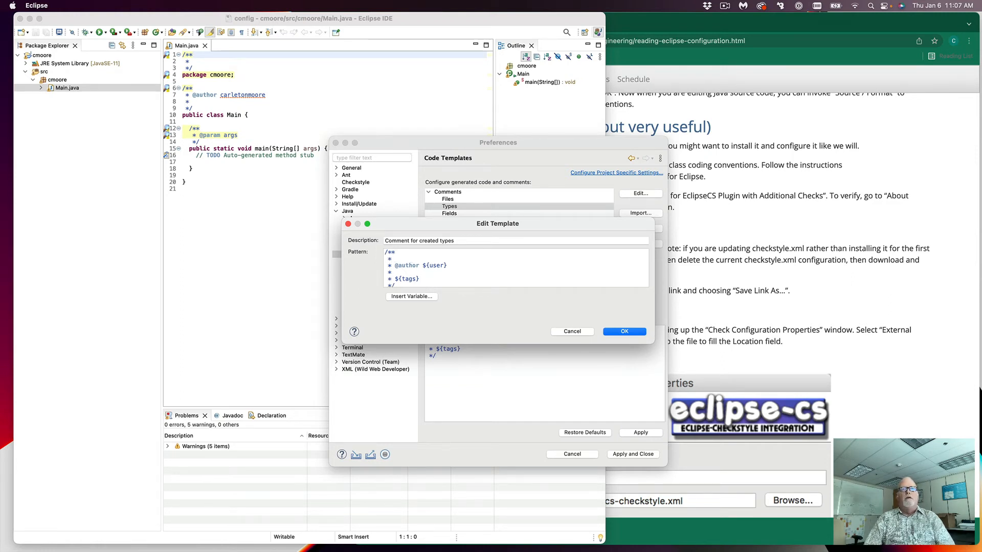
type(" Represents")
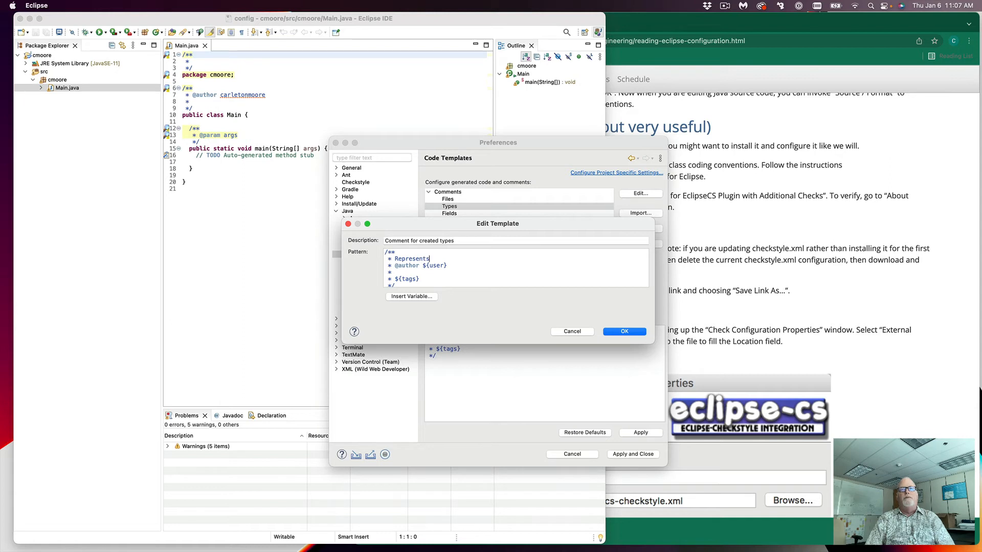
type(" a")
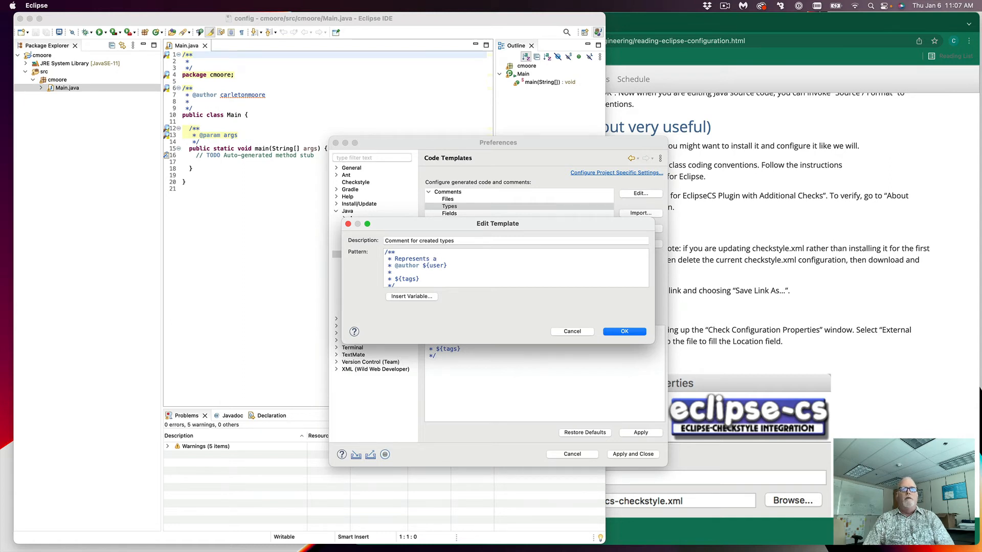
left_click(414, 297)
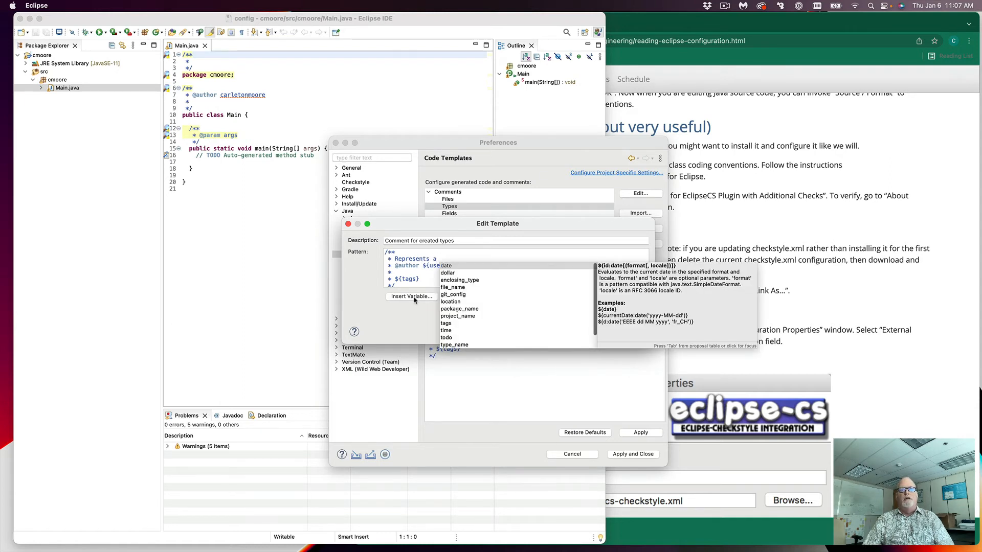
left_click(450, 345)
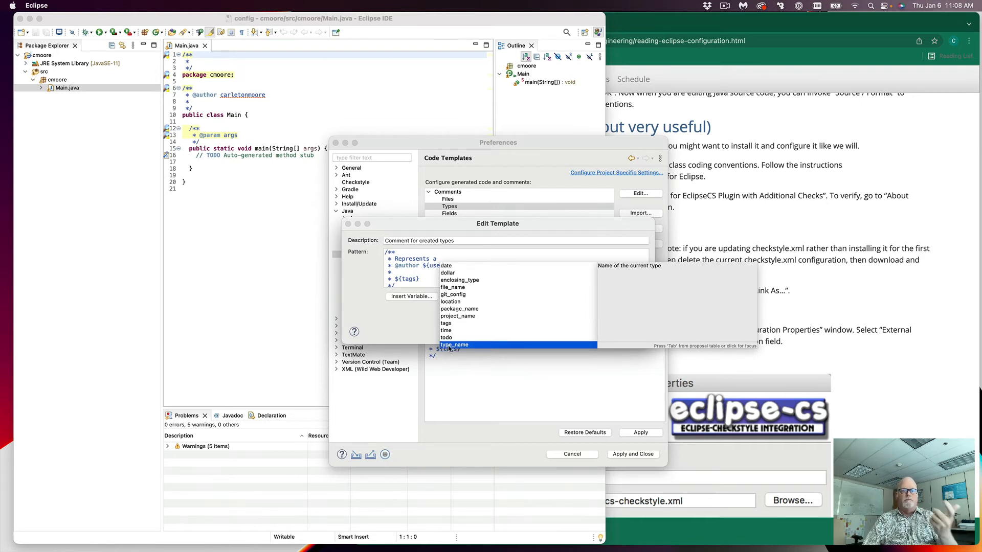
double_click(450, 346)
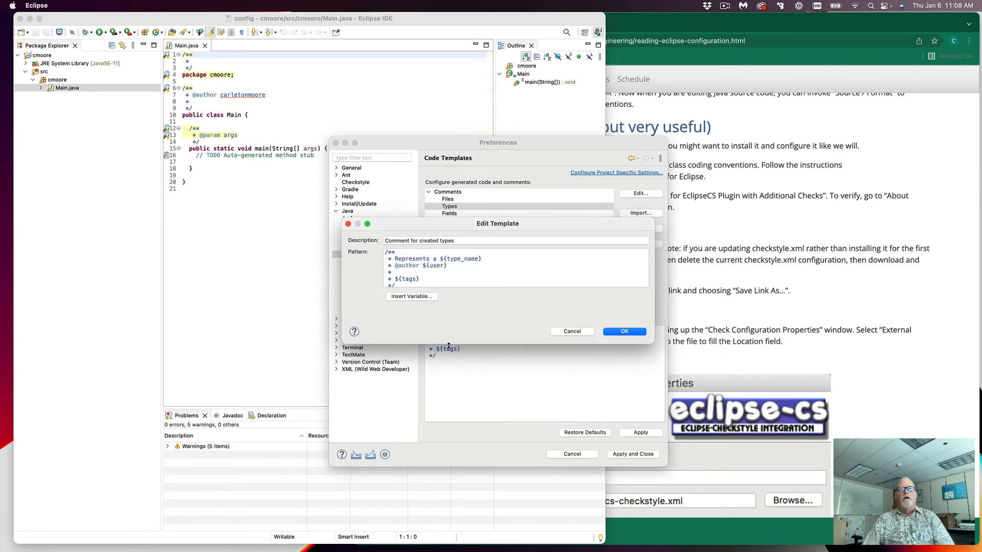
type(".")
key("Return")
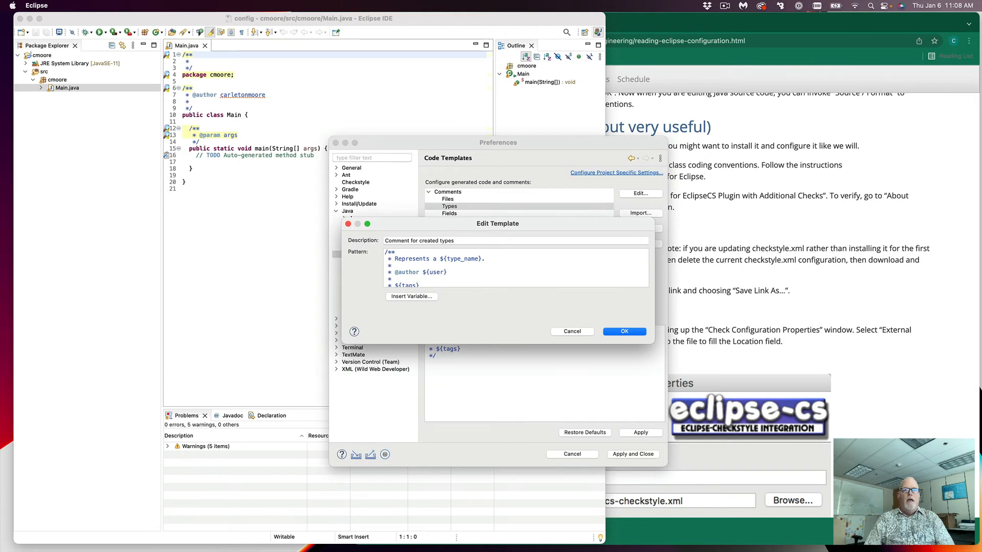
left_click_drag(422, 273, 461, 273)
type("Cam")
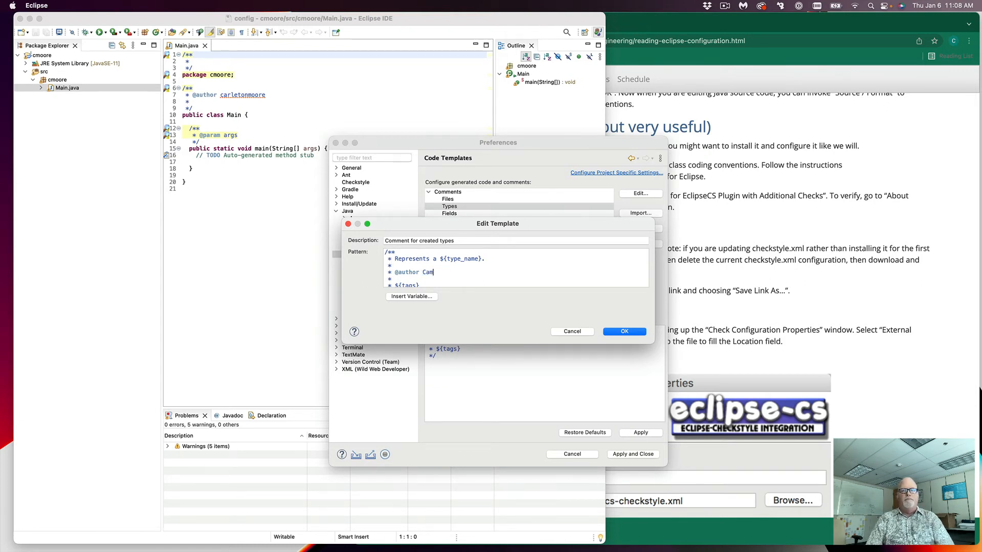
type(" Moore")
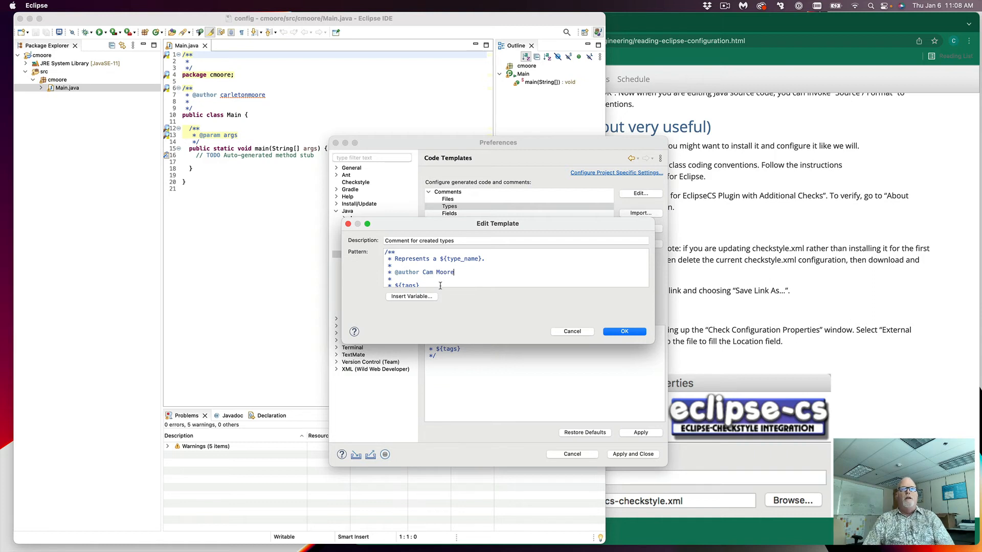
scroll(439, 285, "down", 1)
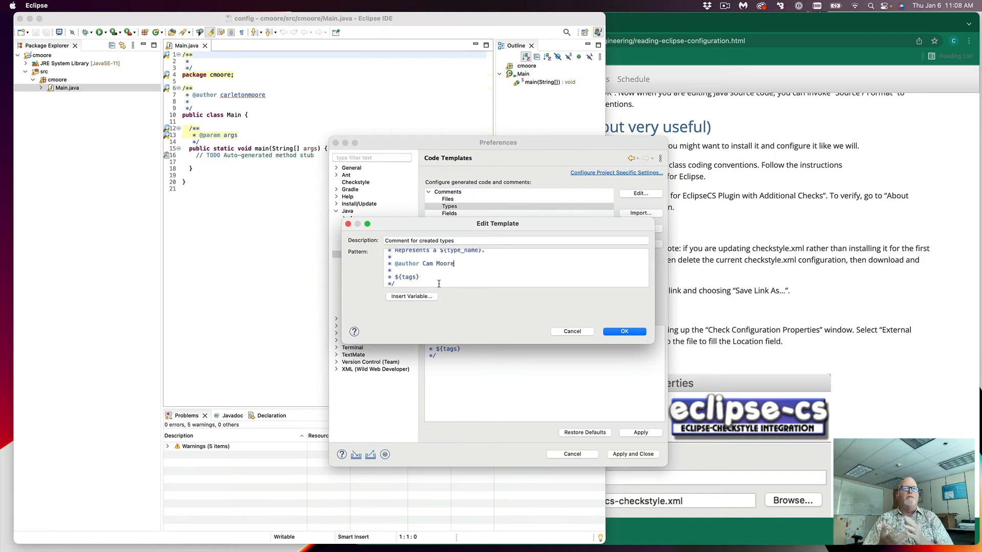
left_click(634, 335)
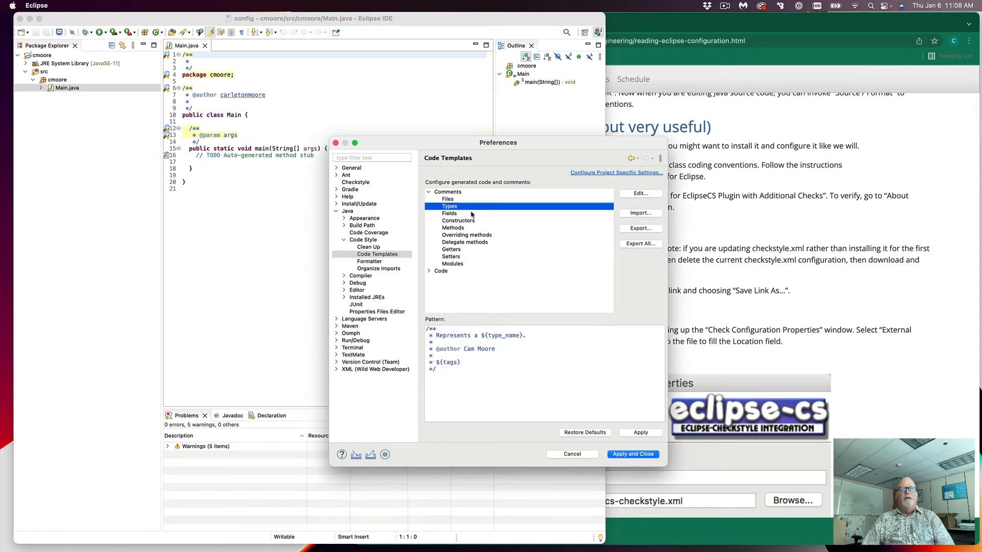
Step: Select the Constructors comment template and open it for editing
left_click(449, 215)
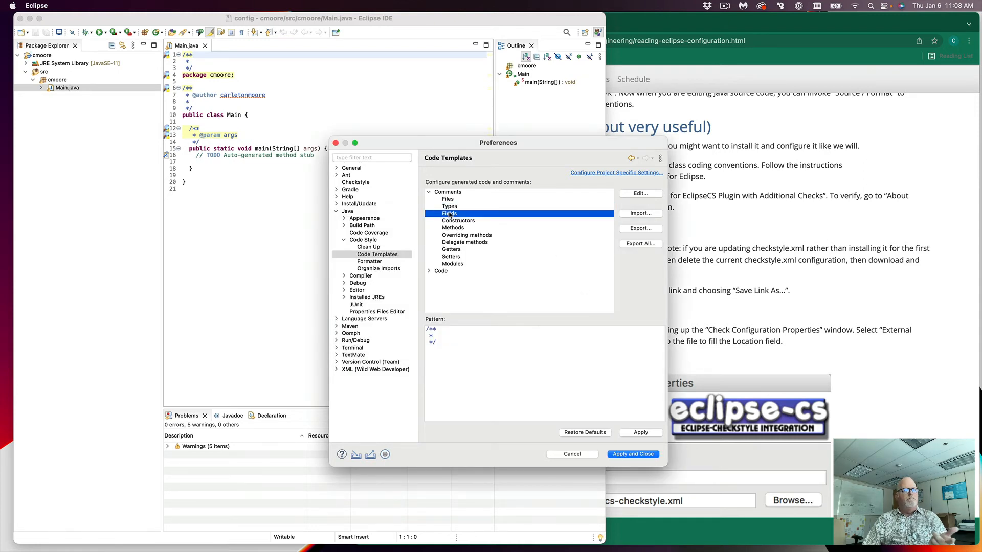
left_click(456, 222)
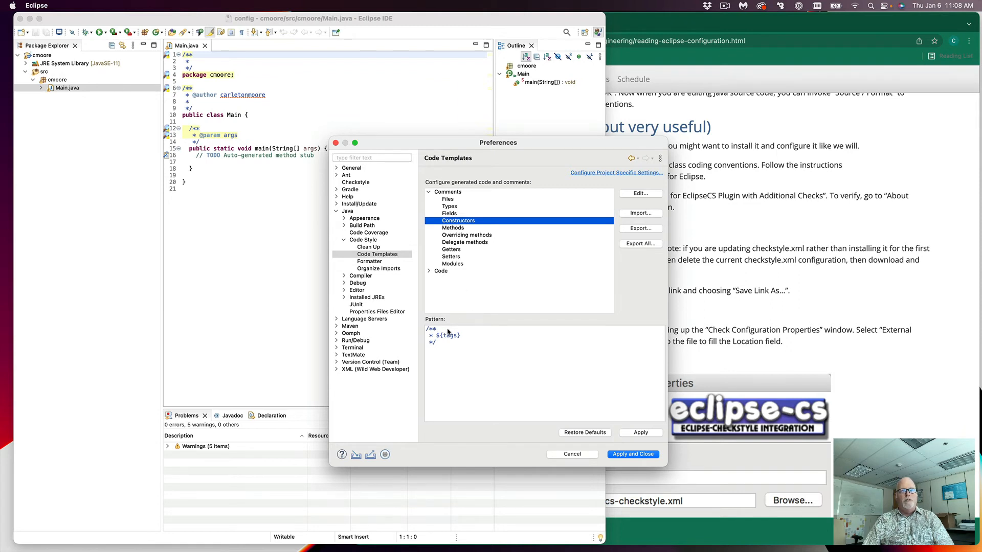
left_click(641, 194)
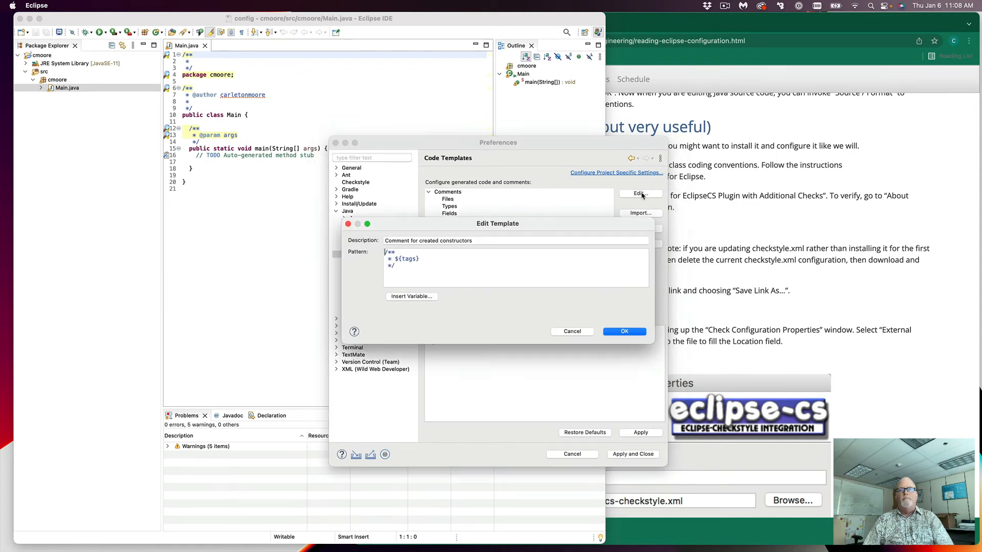
Step: Add 'Creates a new ${enclosing_type}.' plus a blank comment line, and save the template
left_click(427, 251)
key("Return")
type("*")
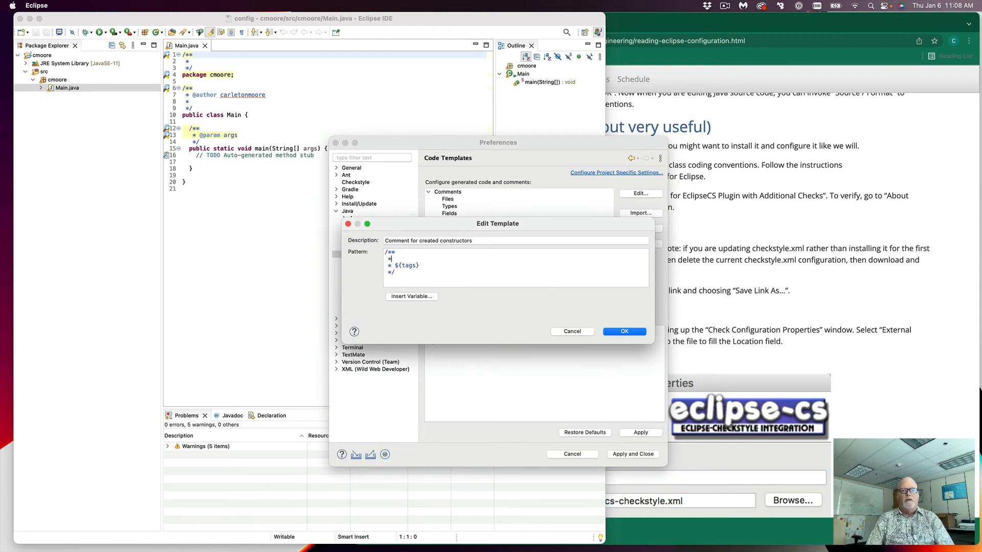
type(" Create")
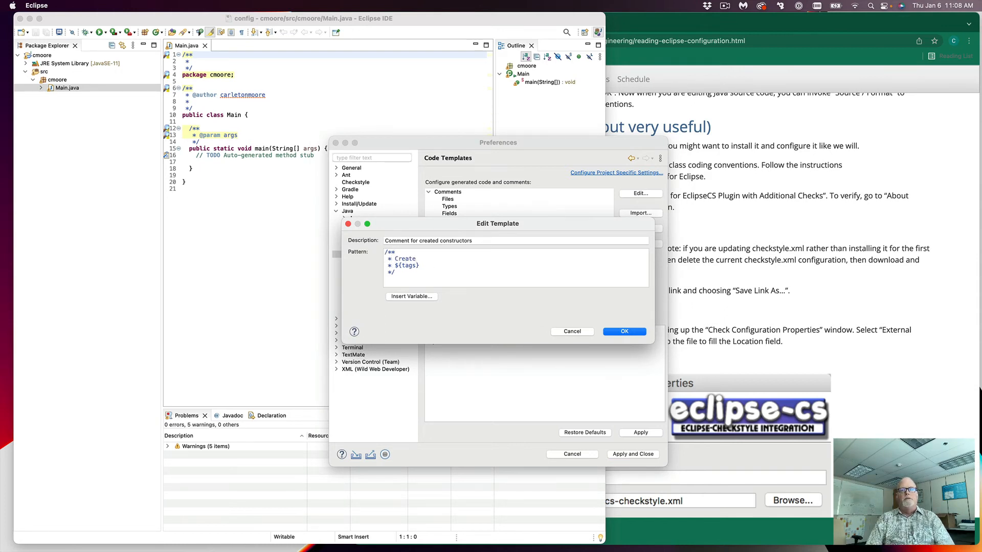
type("s a ne")
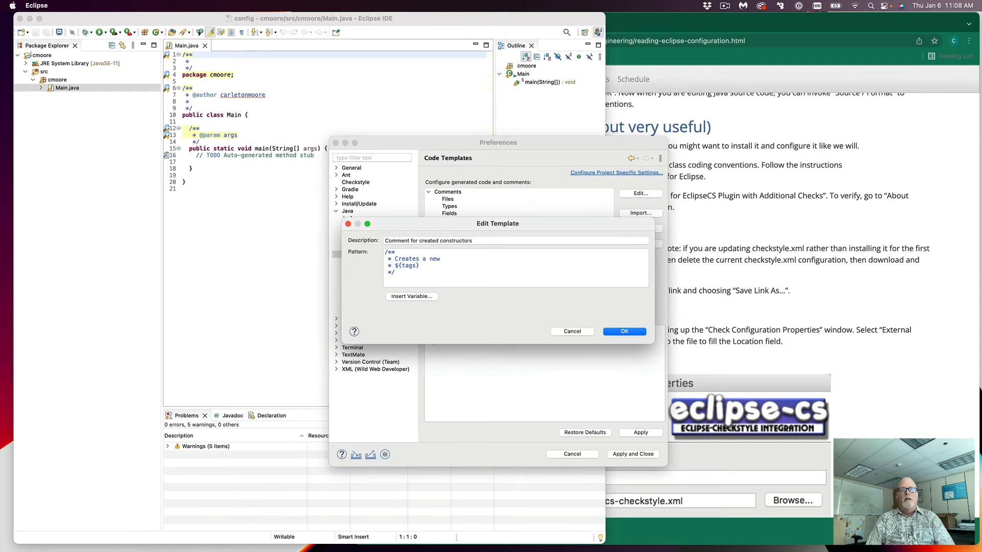
type("w")
left_click(416, 299)
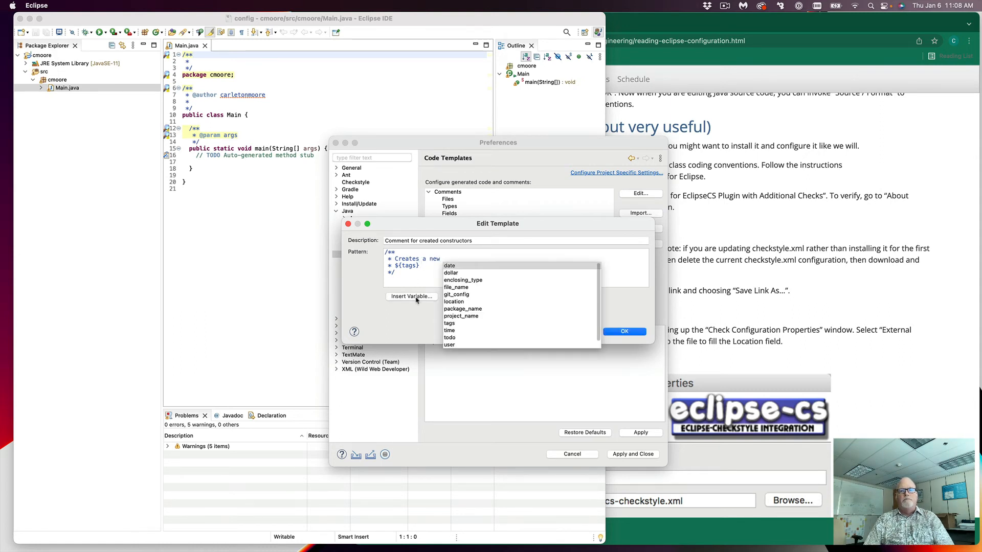
left_click(451, 281)
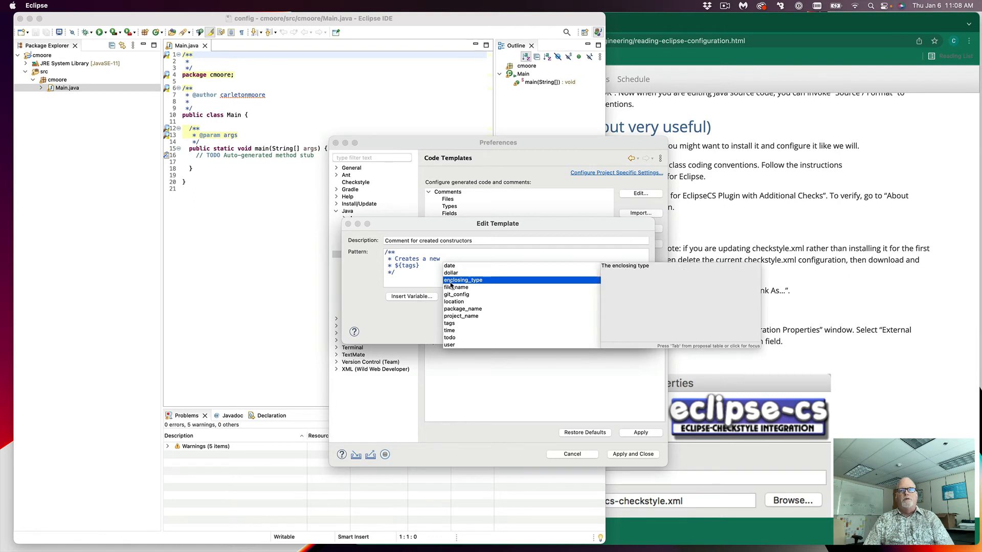
double_click(450, 281)
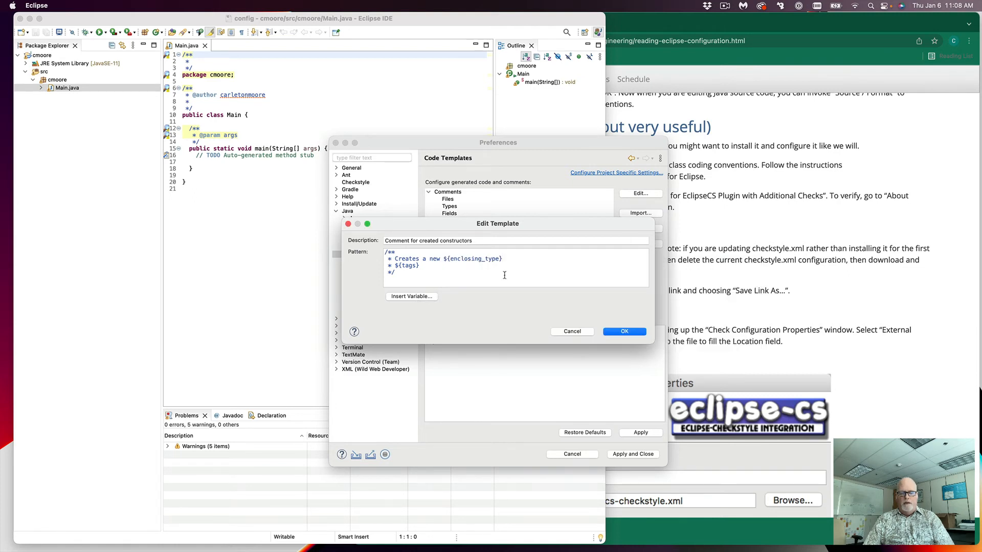
type(".")
key("Return")
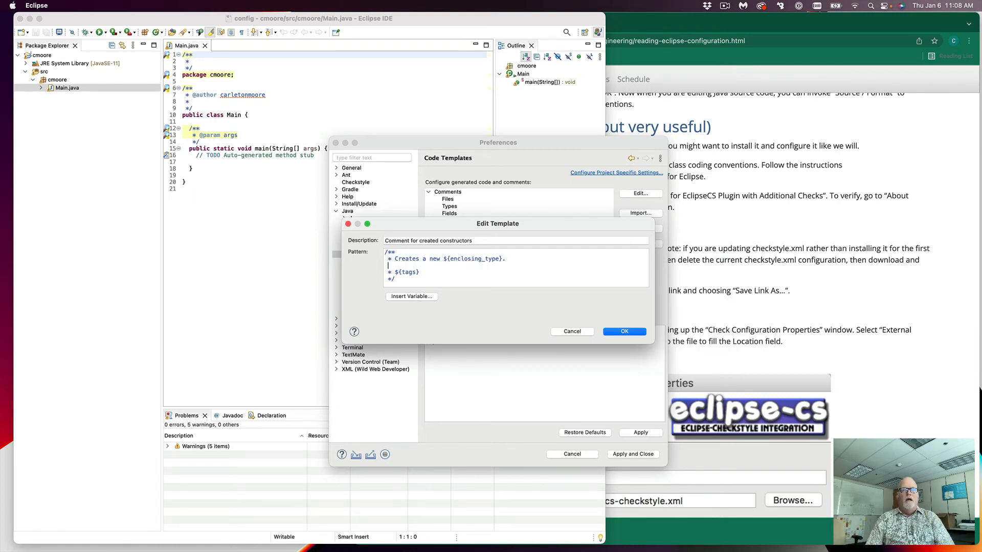
type("*")
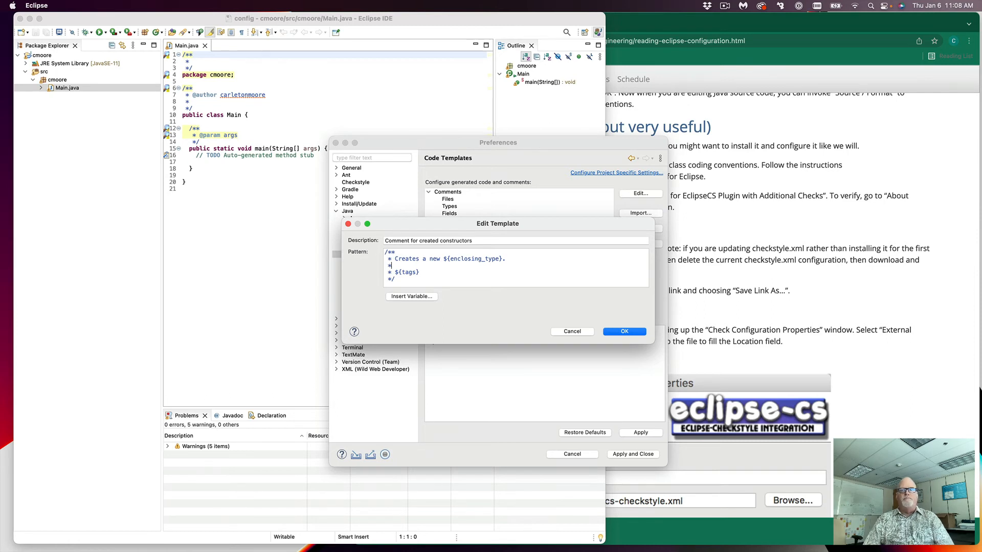
left_click(625, 332)
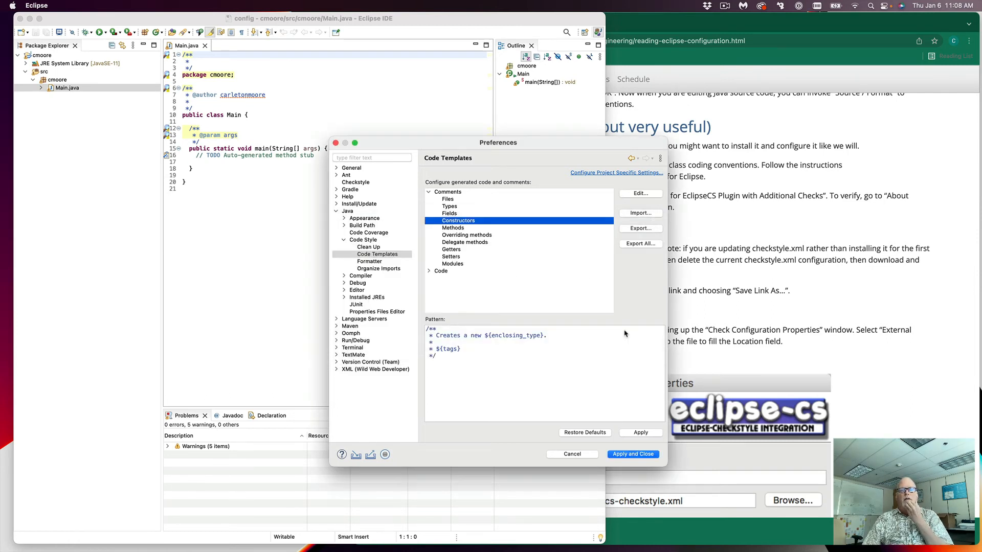
left_click(450, 229)
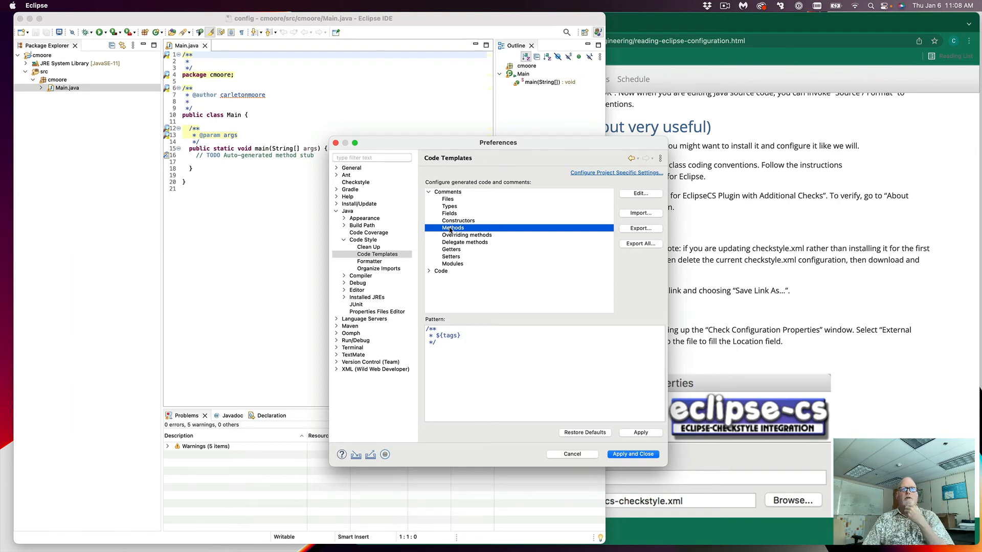
Step: Select the Getters comment template and open it for editing
left_click(452, 237)
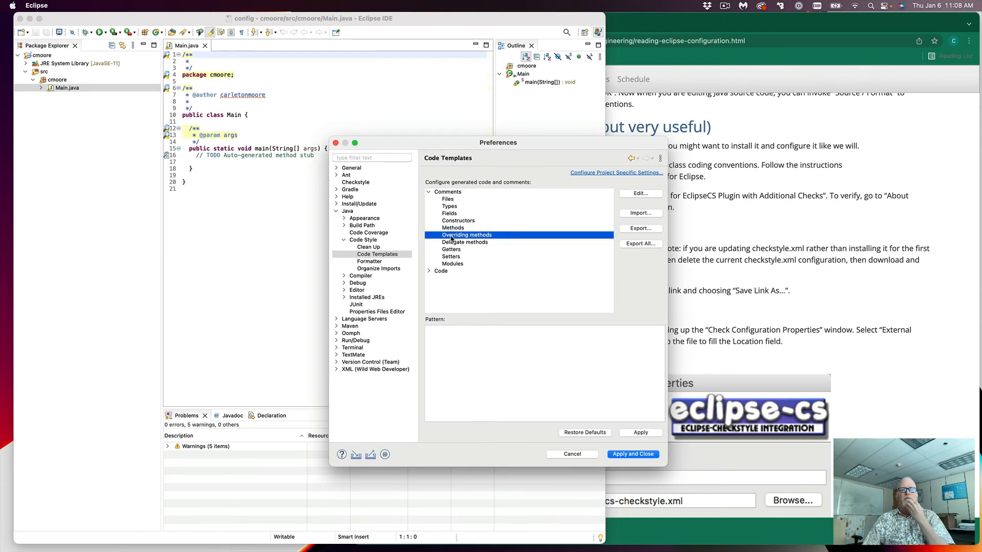
left_click(452, 243)
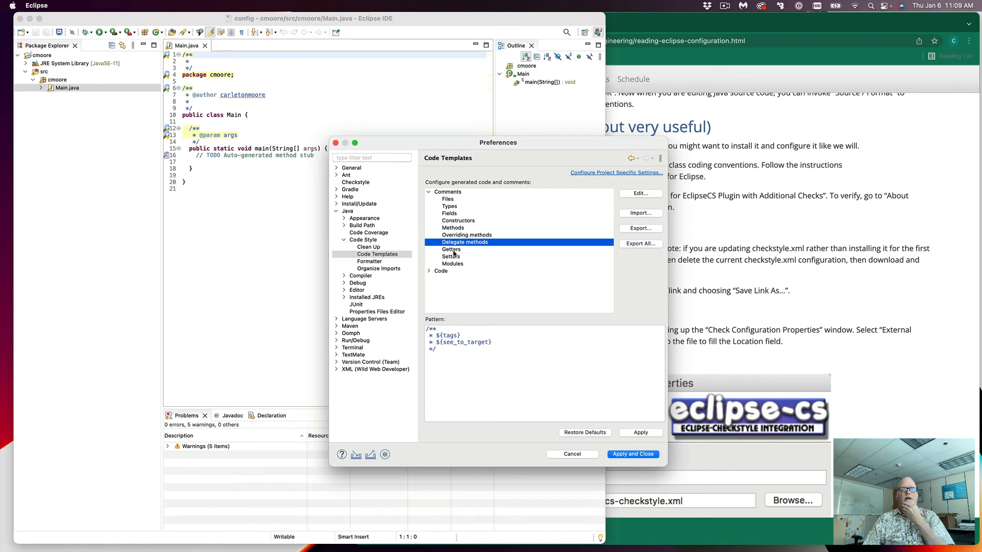
left_click(453, 250)
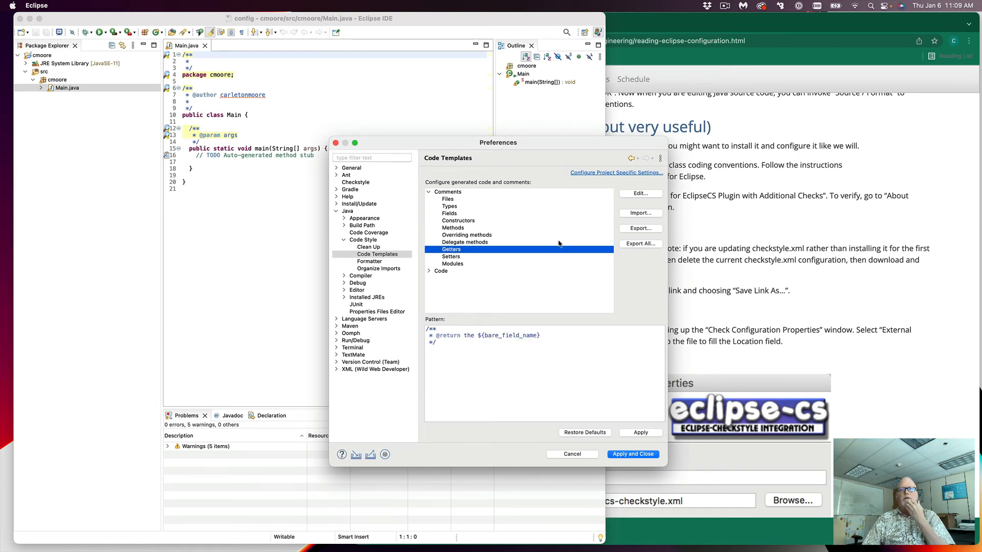
left_click(640, 194)
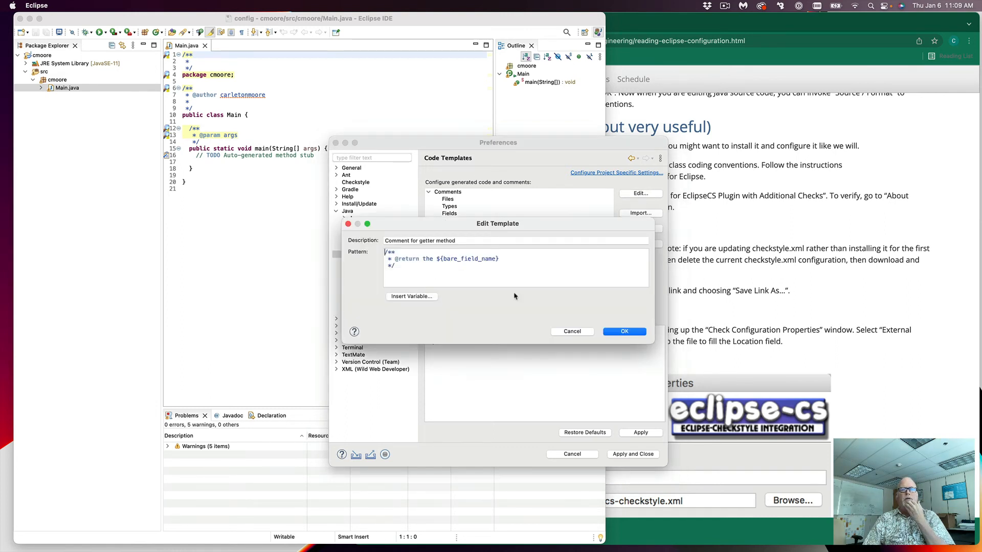
Step: Add 'Returns the ${bare_field_name}.' with a new line below it in the Getters template
left_click(424, 252)
key("Return")
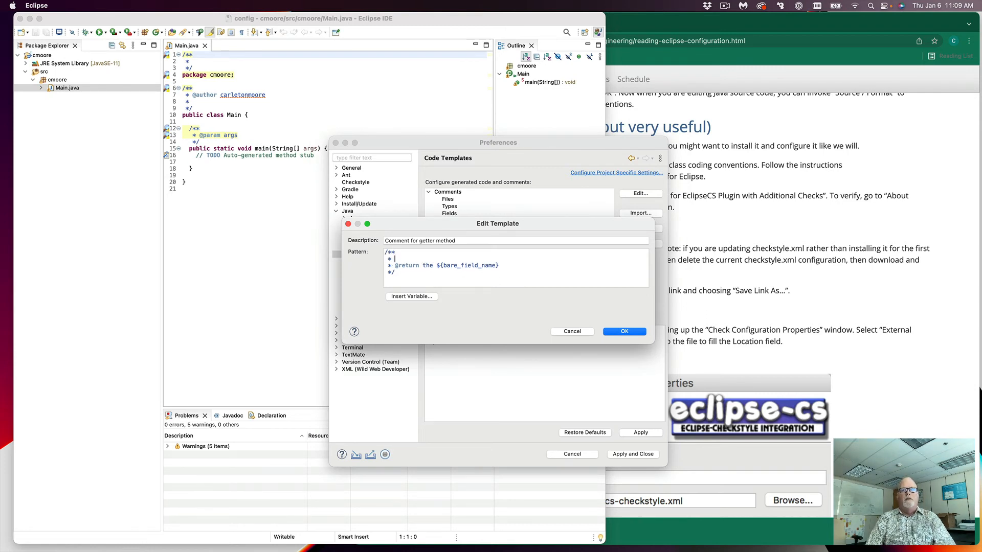
type("Returns the")
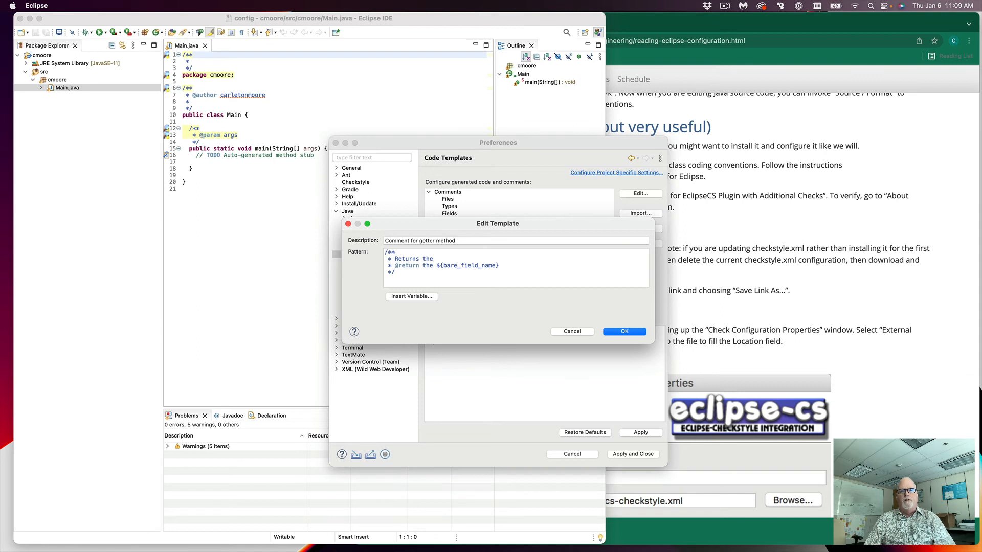
left_click(412, 296)
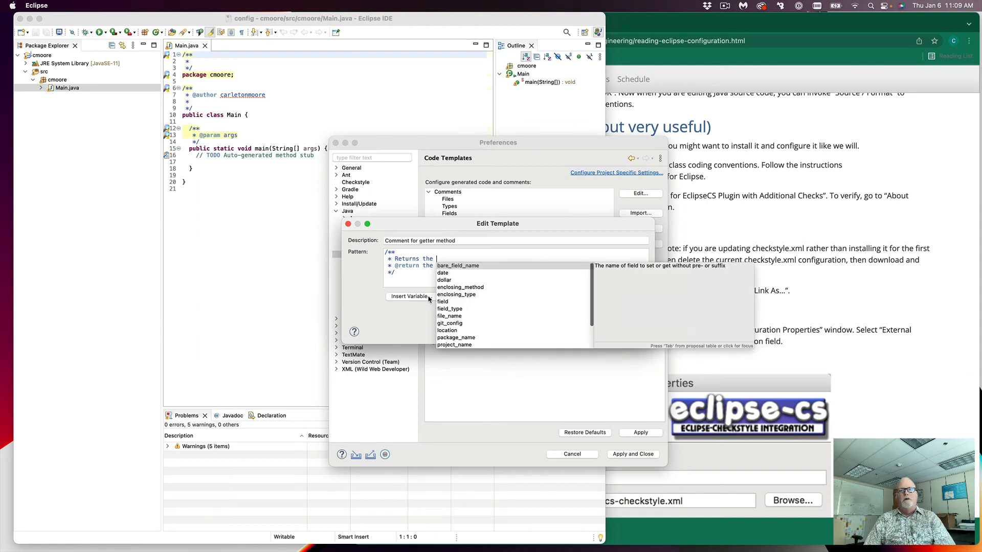
double_click(460, 266)
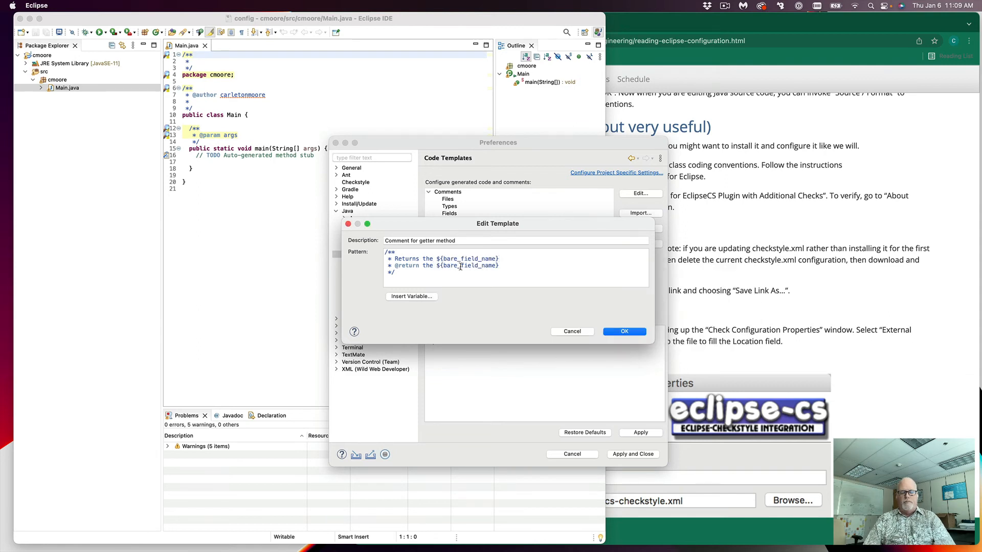
type(".")
key("Return")
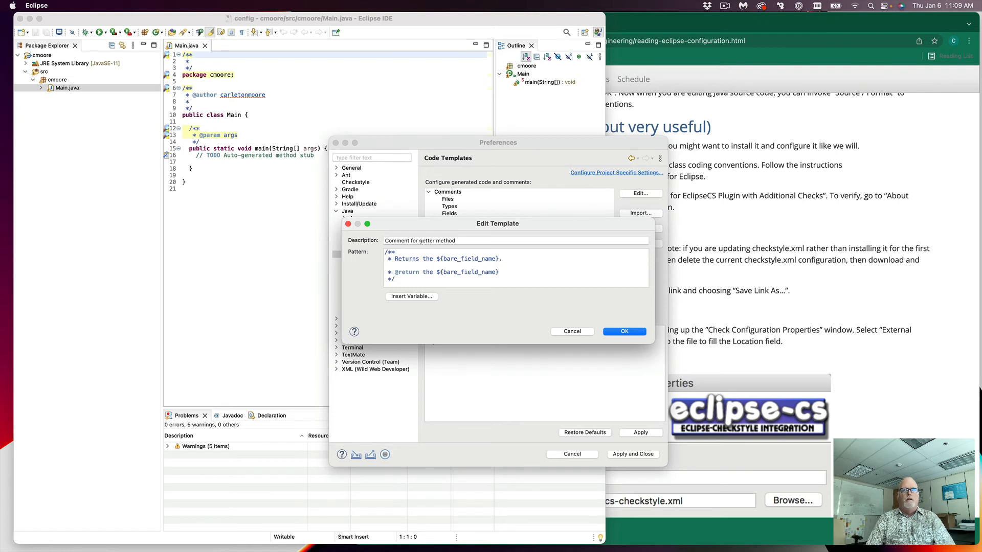
Step: Save the Getters template and open the Setters template for editing
left_click(625, 332)
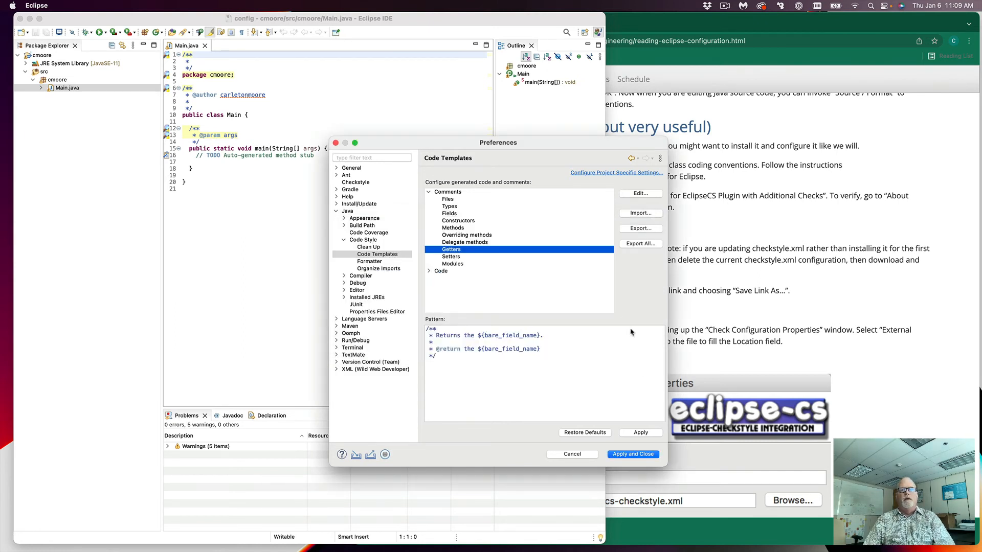
left_click(453, 257)
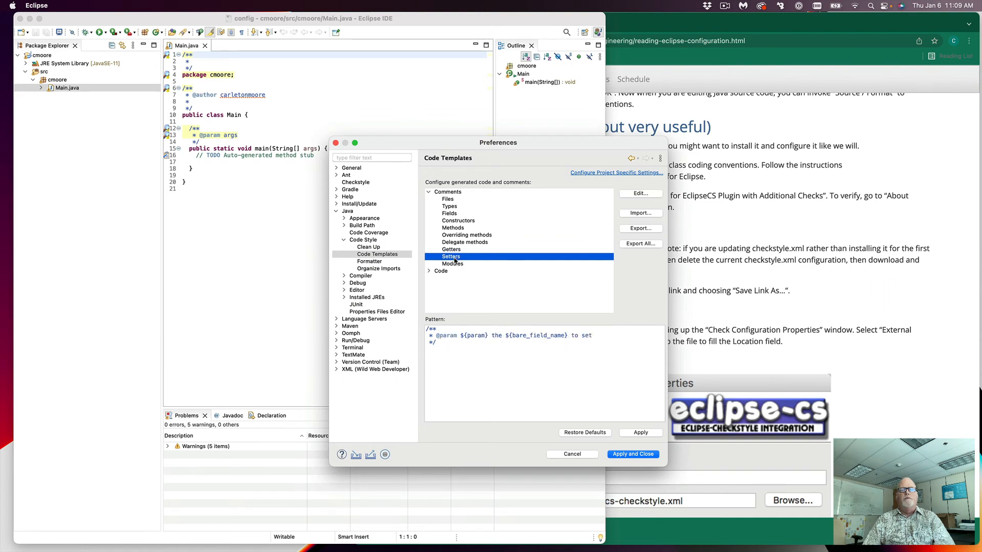
left_click(642, 196)
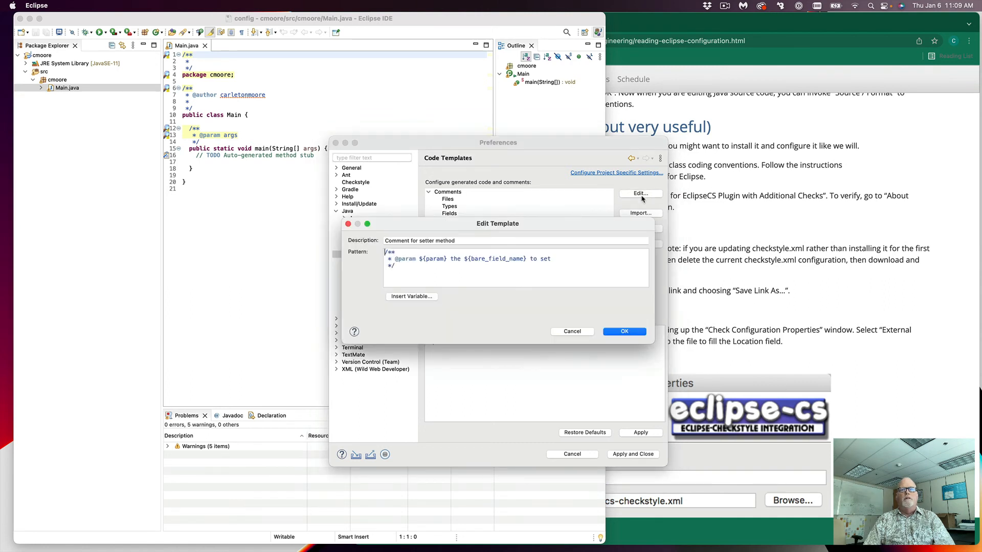
Step: Start the Setters description with 'Sets the ${bare_field_name} to'
left_click(428, 253)
key("Return")
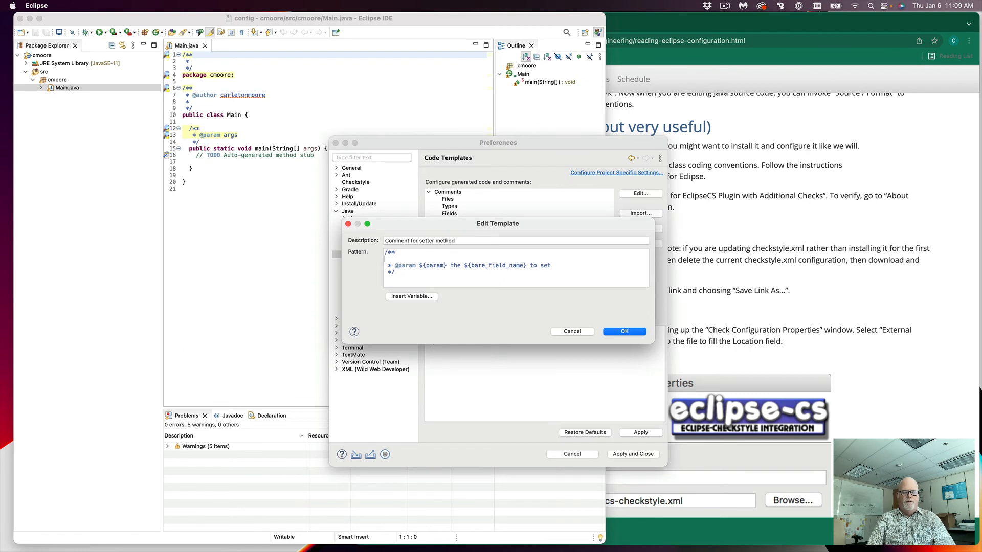
type("Sets the")
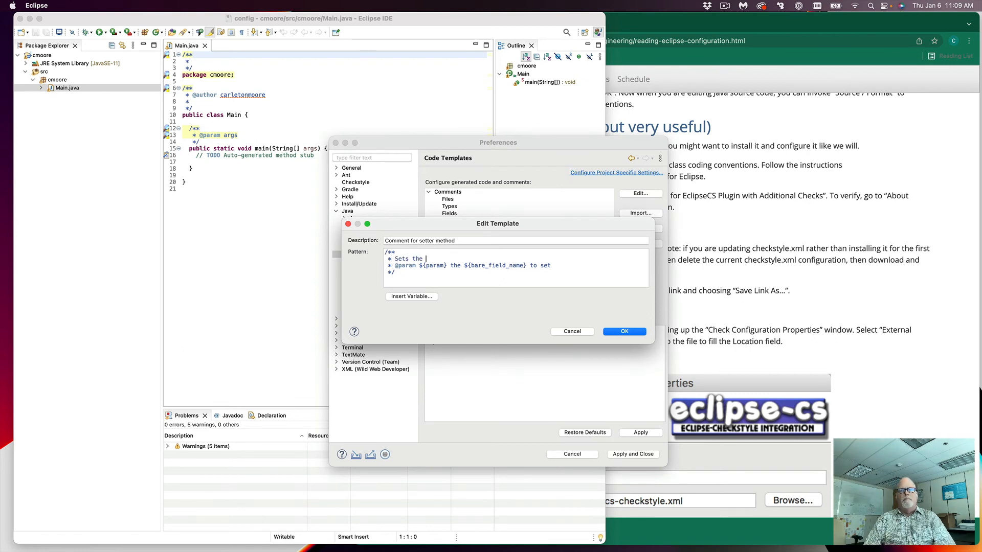
left_click(421, 298)
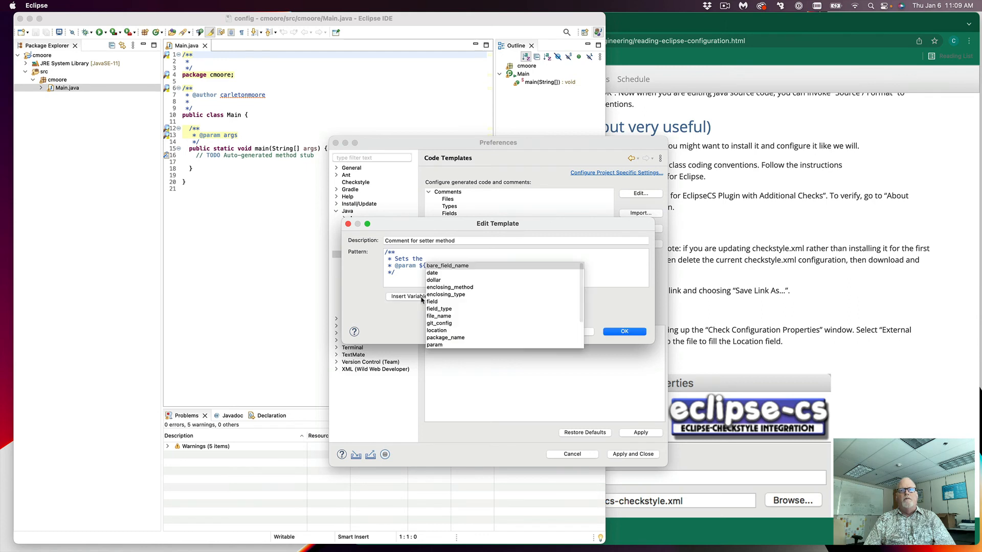
double_click(449, 266)
type("t")
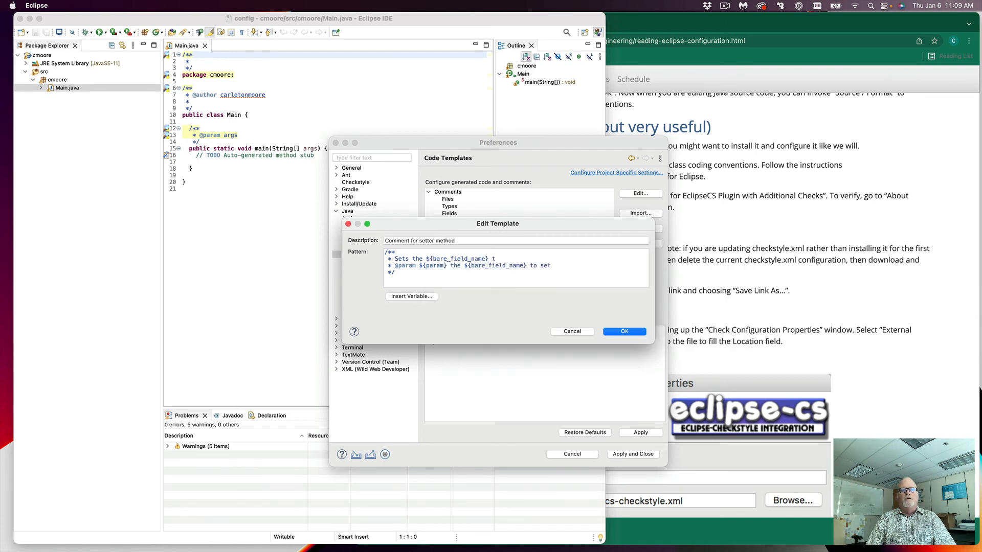
type("o")
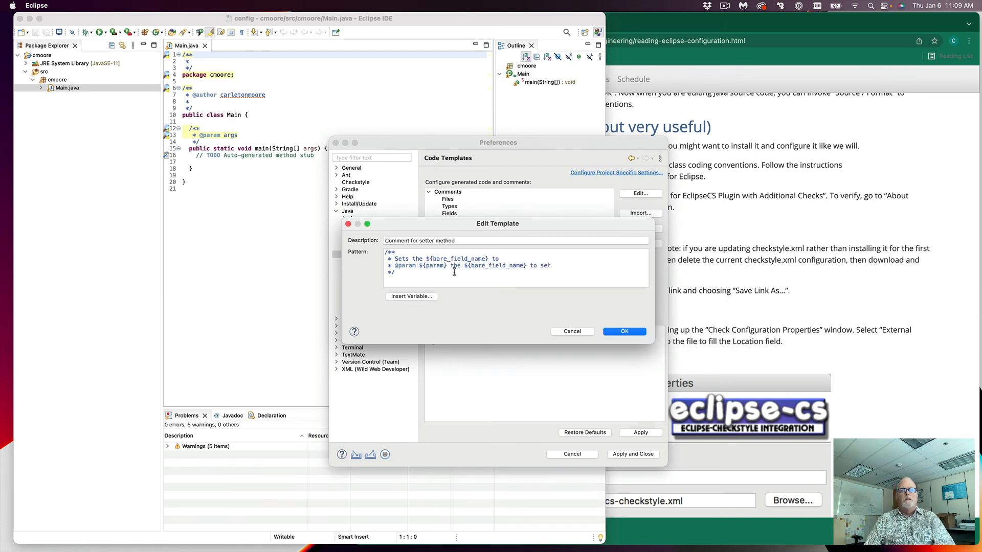
Step: Finish it with ${param}, a period and a blank line, then apply and close Preferences
left_click(422, 298)
left_click(507, 346)
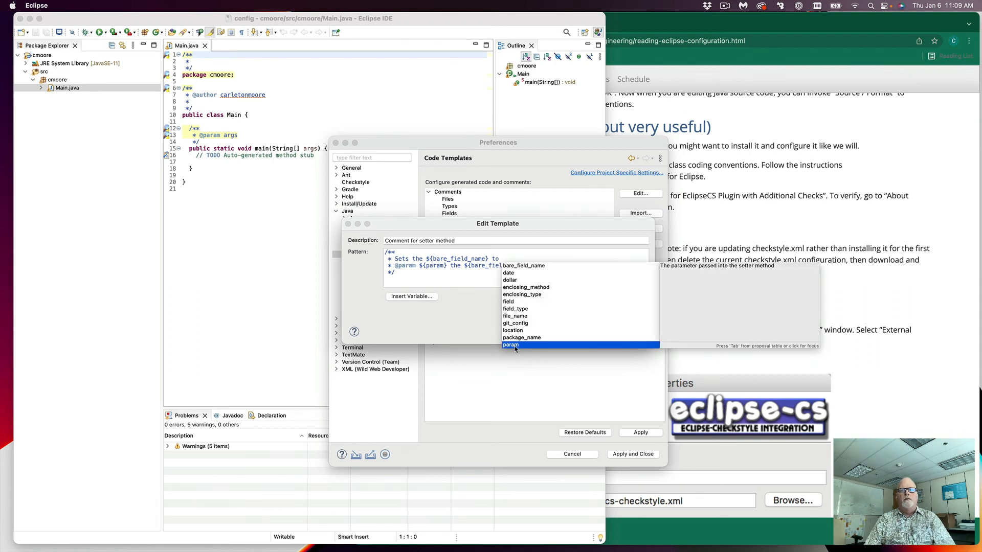
double_click(511, 345)
type(".")
key("Return")
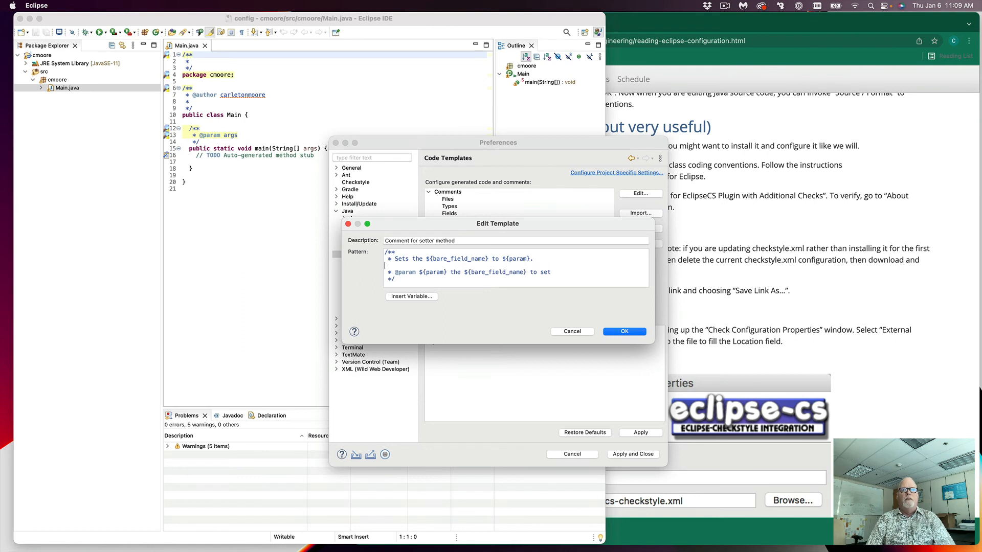
type("*")
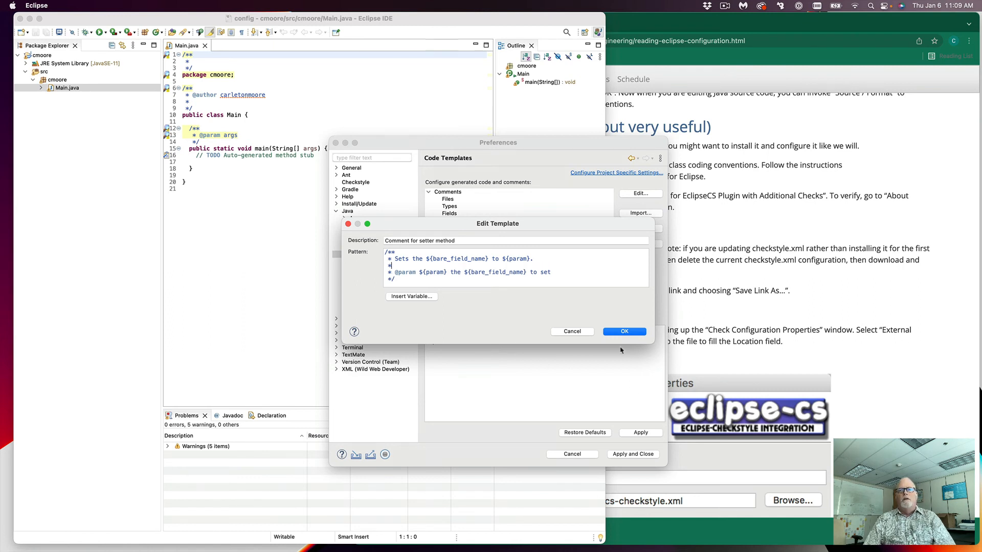
left_click(624, 331)
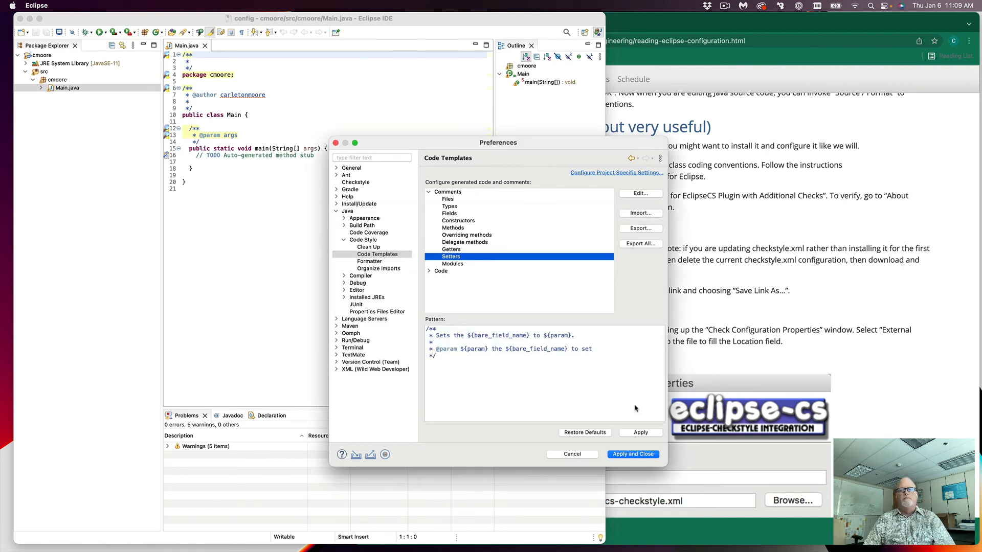
left_click(632, 455)
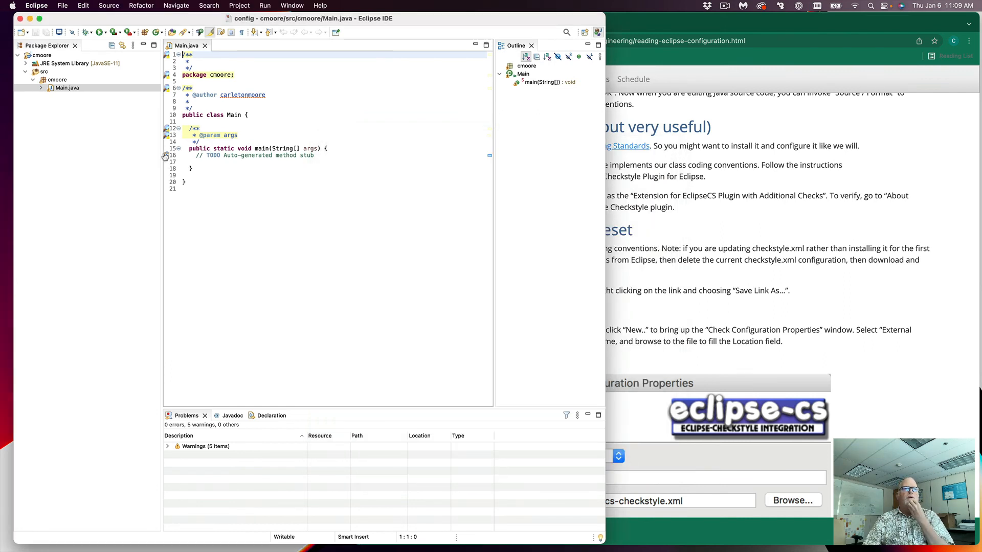
Step: Create class Main2 in package cmoore with the main method stub and Generate comments enabled
left_click(65, 80)
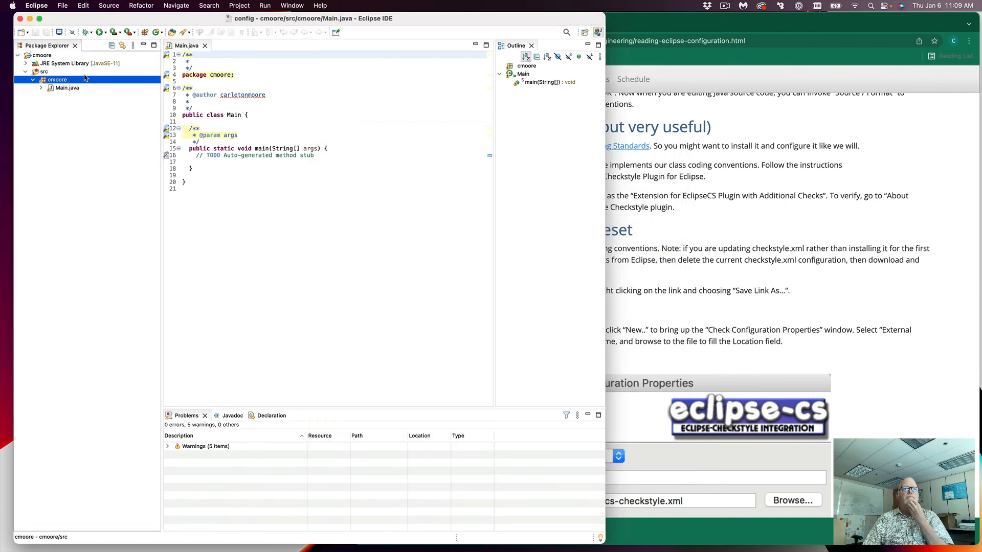
left_click(155, 33)
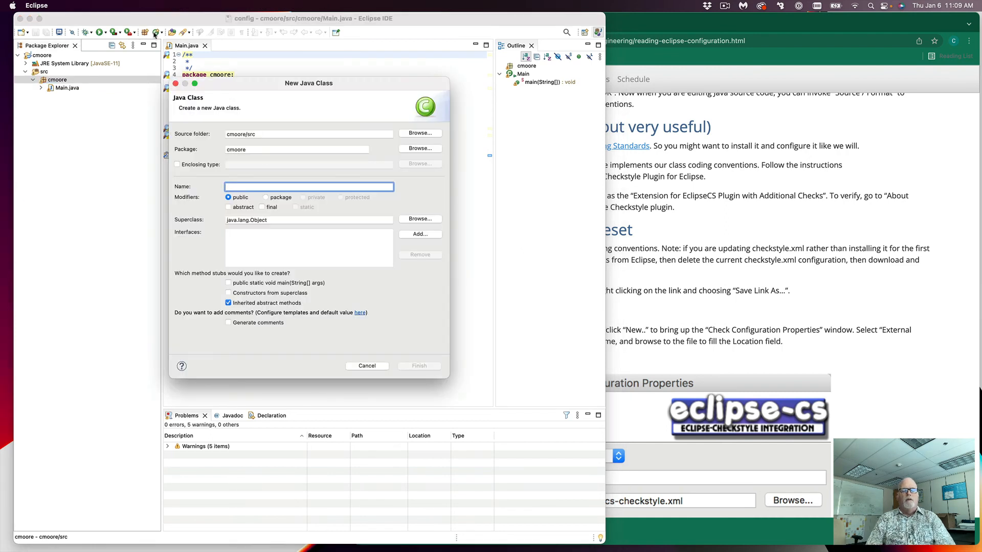
type("Main2")
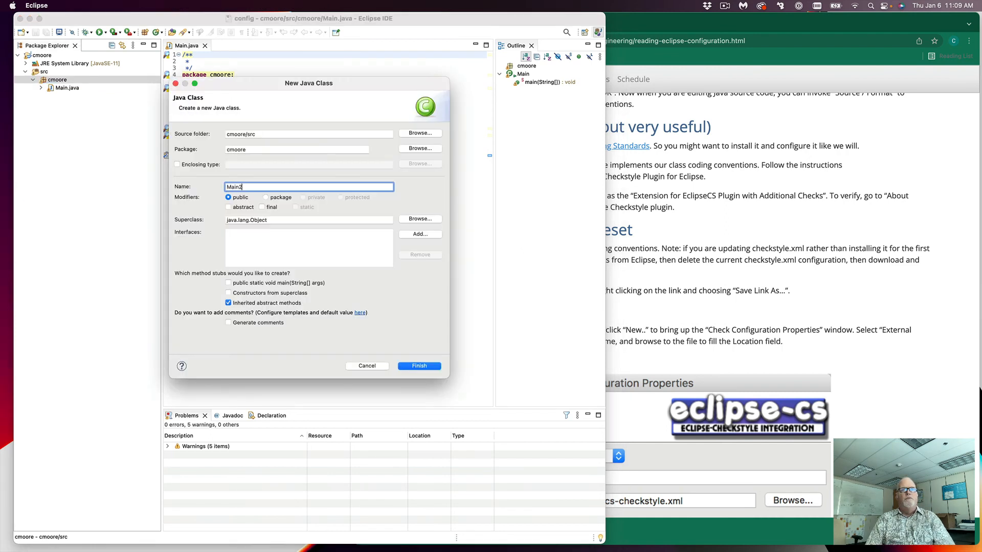
left_click(229, 282)
left_click(228, 323)
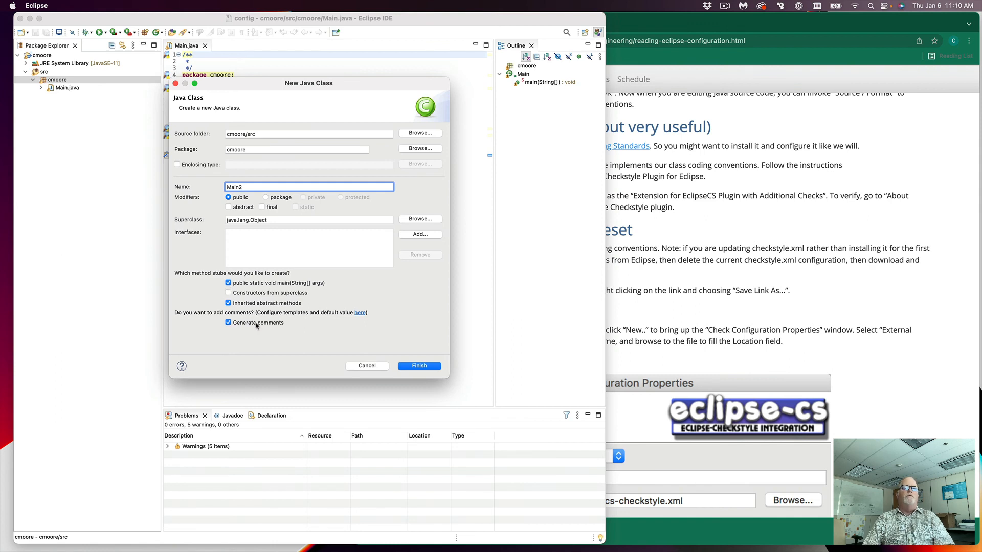
left_click(419, 366)
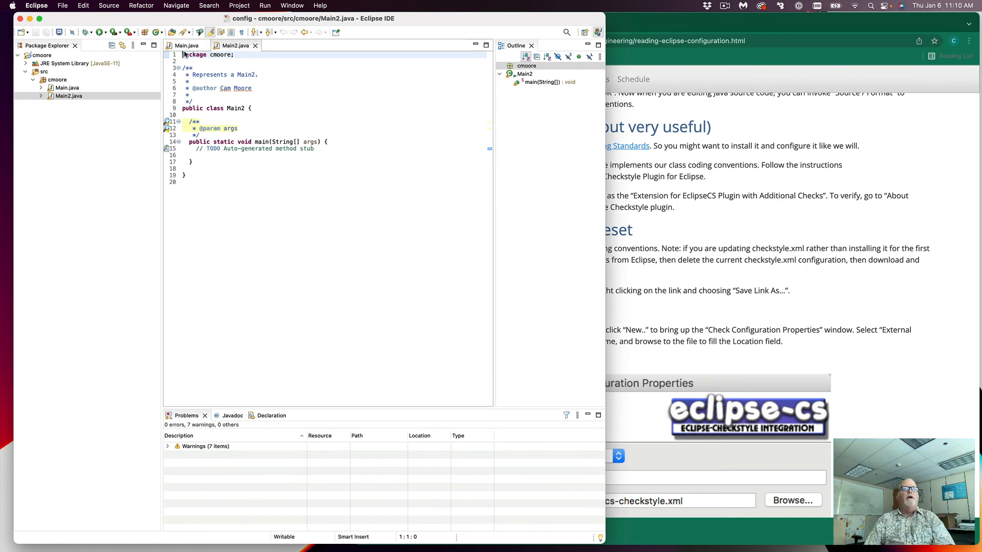
left_click(215, 123)
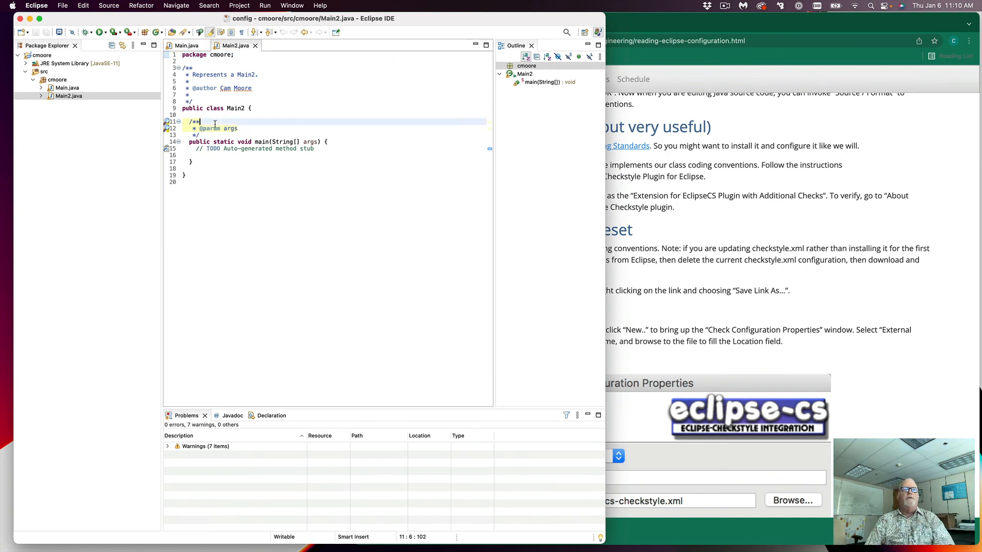
key("Return")
type("The program.")
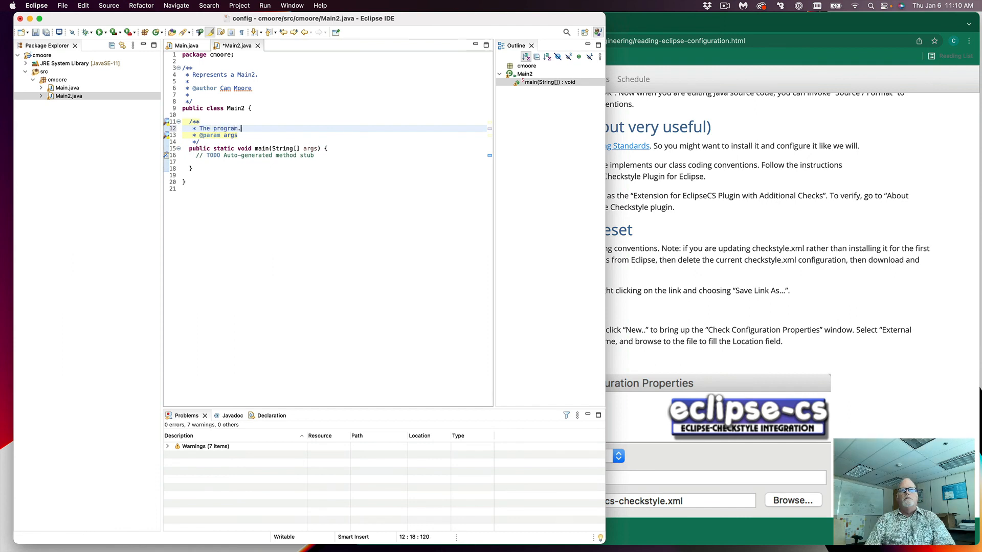
key("Down")
type("ignor")
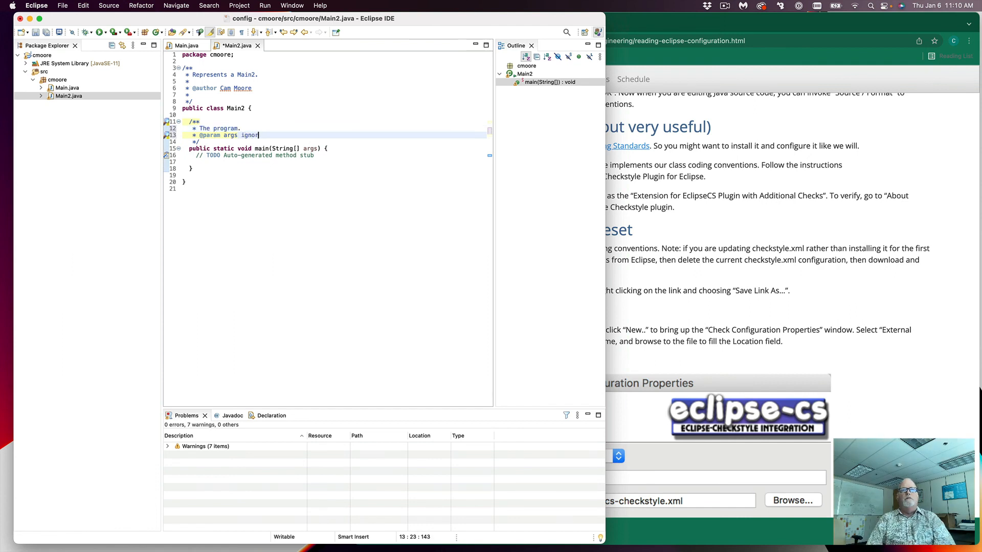
type("ed")
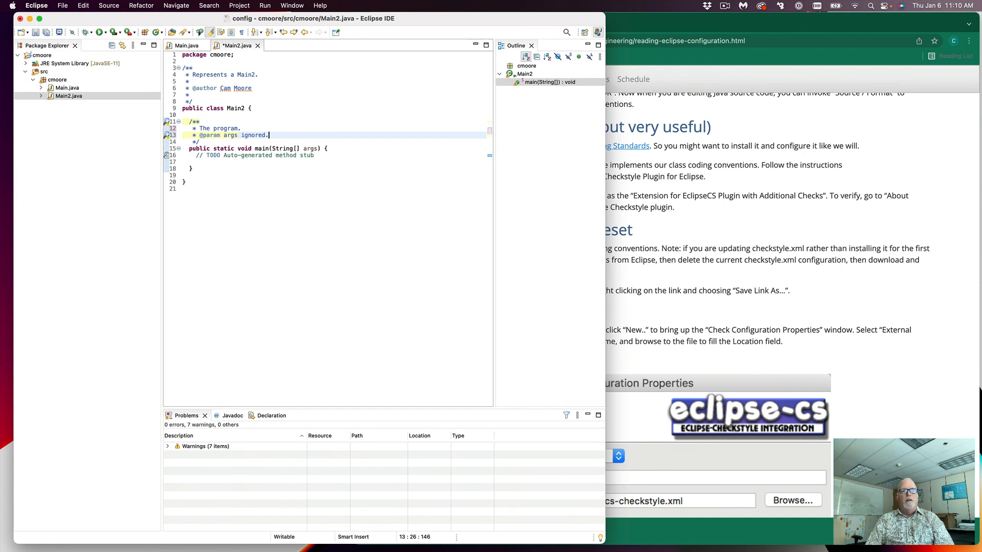
type(".")
key("cmd+s")
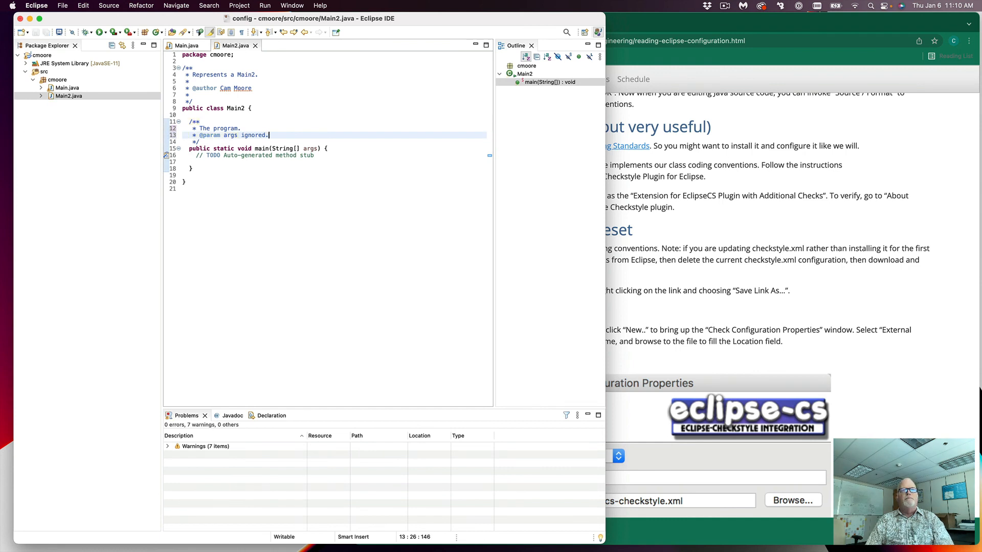